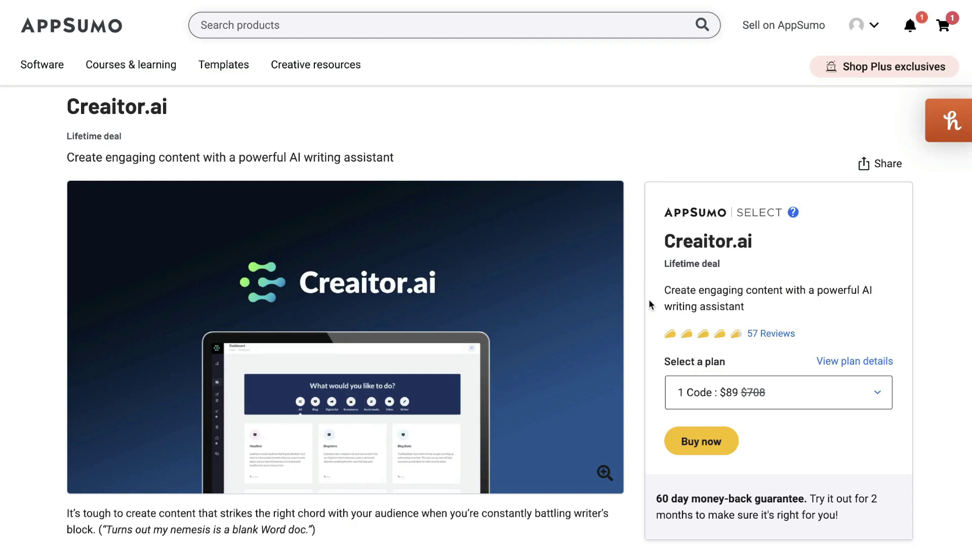
- Bring the AppSumo plan cards into view and highlight the Unlimited characters per month and 5 active users features
{"action": "scroll", "coordinate": [649, 298], "scroll_direction": "up", "scroll_amount": 1}
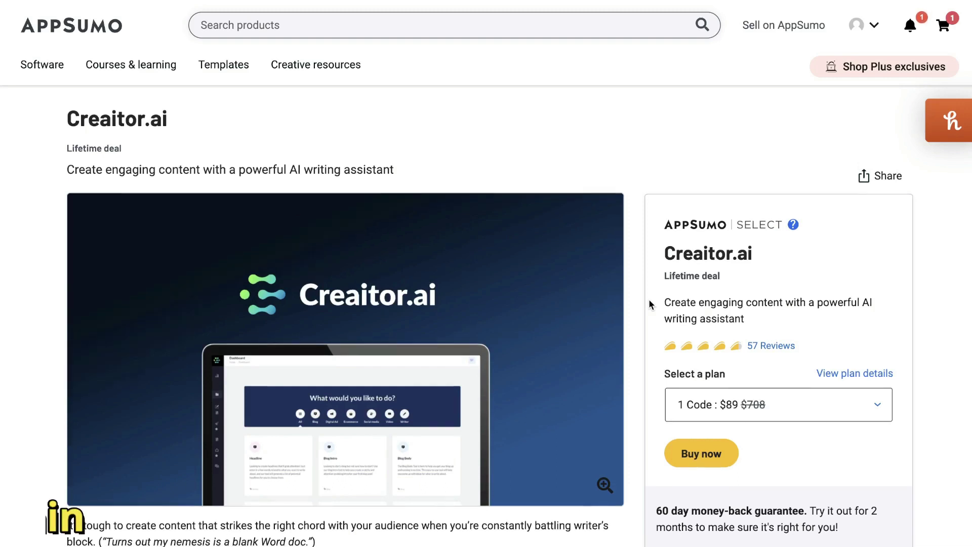
{"action": "scroll", "coordinate": [649, 298], "scroll_direction": "down", "scroll_amount": 1}
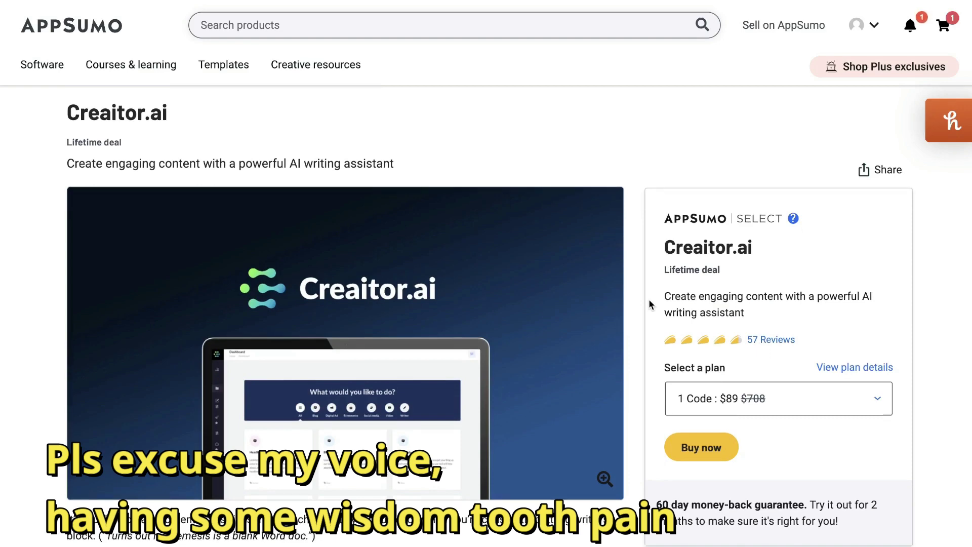
{"action": "scroll", "coordinate": [649, 299], "scroll_direction": "down", "scroll_amount": 2}
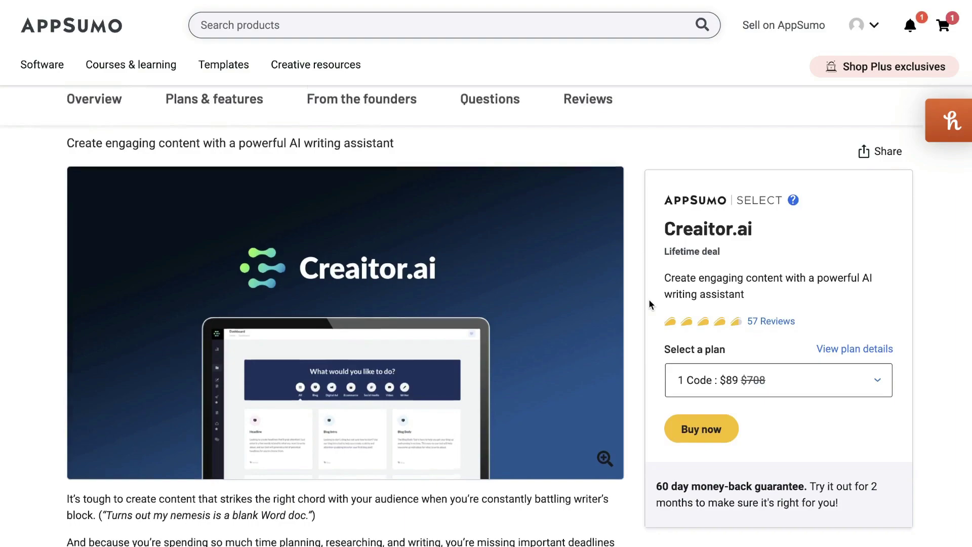
{"action": "scroll", "coordinate": [670, 325], "scroll_direction": "down", "scroll_amount": 15}
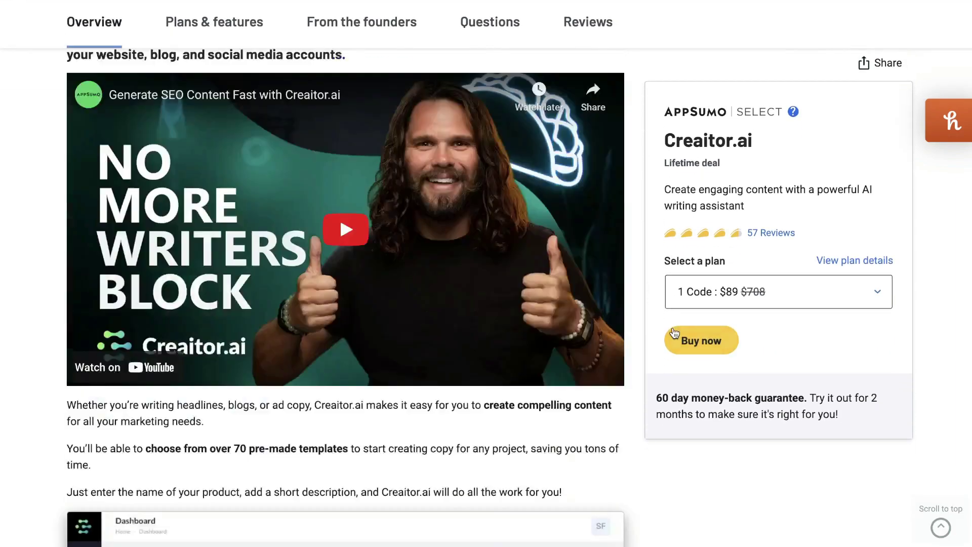
{"action": "scroll", "coordinate": [674, 333], "scroll_direction": "down", "scroll_amount": 14}
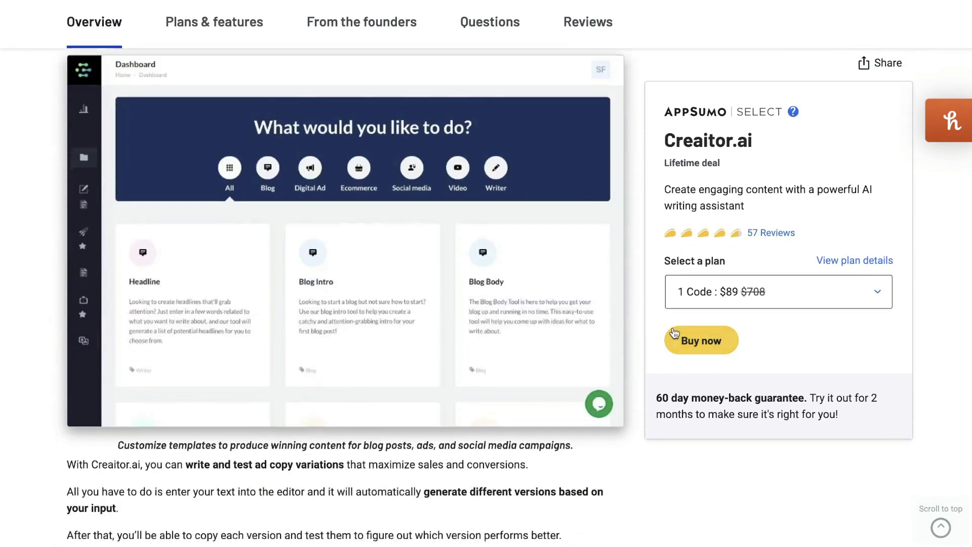
{"action": "scroll", "coordinate": [673, 333], "scroll_direction": "down", "scroll_amount": 15}
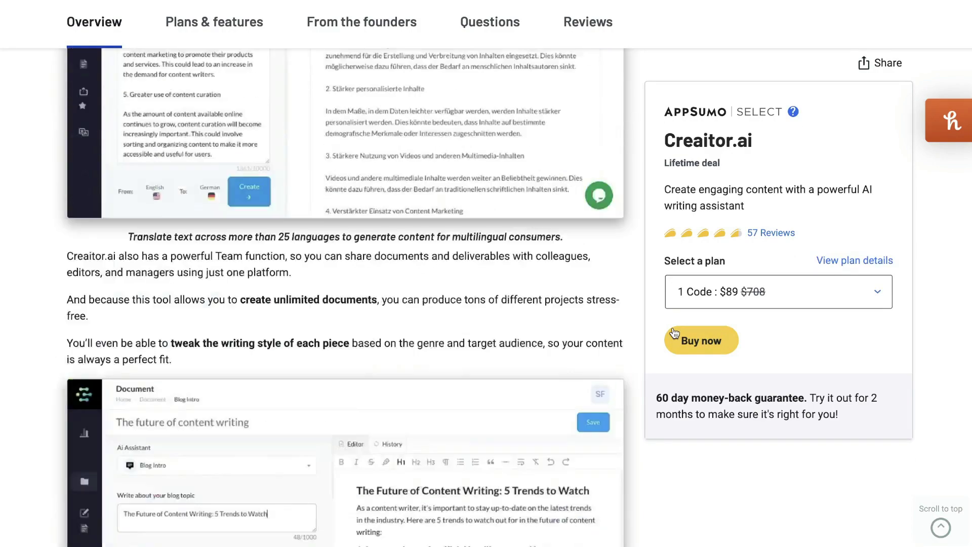
{"action": "left_click", "coordinate": [674, 337]}
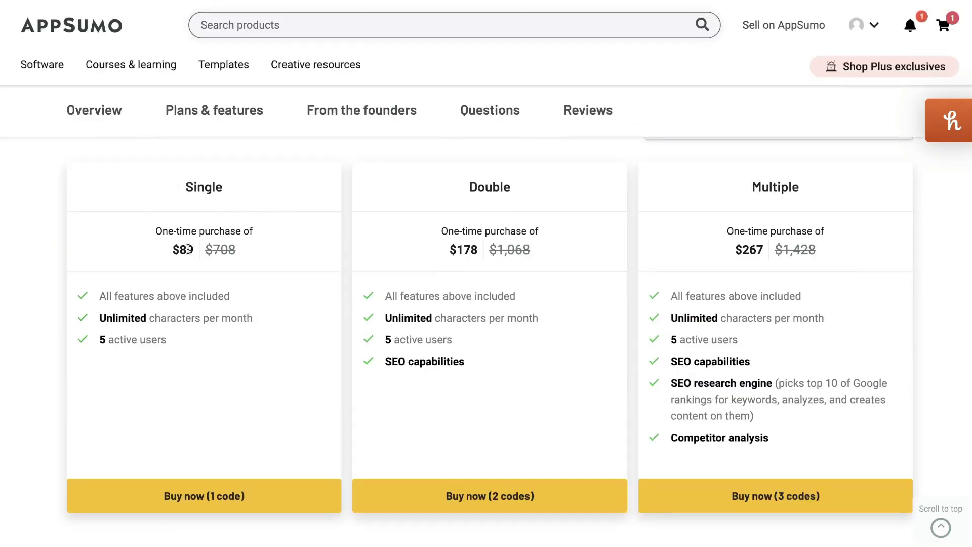
{"action": "left_click_drag", "start_coordinate": [180, 249], "coordinate": [193, 251]}
{"action": "scroll", "coordinate": [179, 319], "scroll_direction": "up", "scroll_amount": 1}
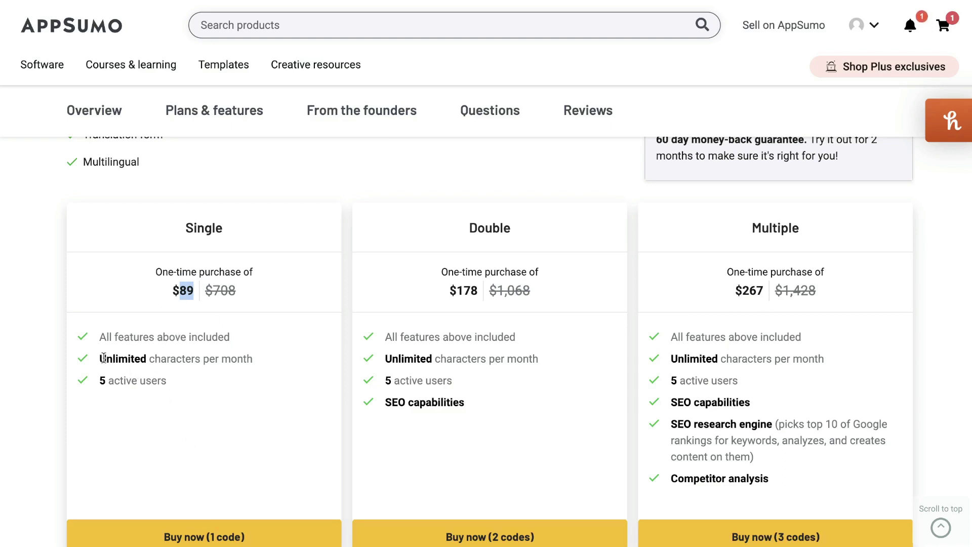
{"action": "left_click_drag", "start_coordinate": [99, 359], "coordinate": [224, 361]}
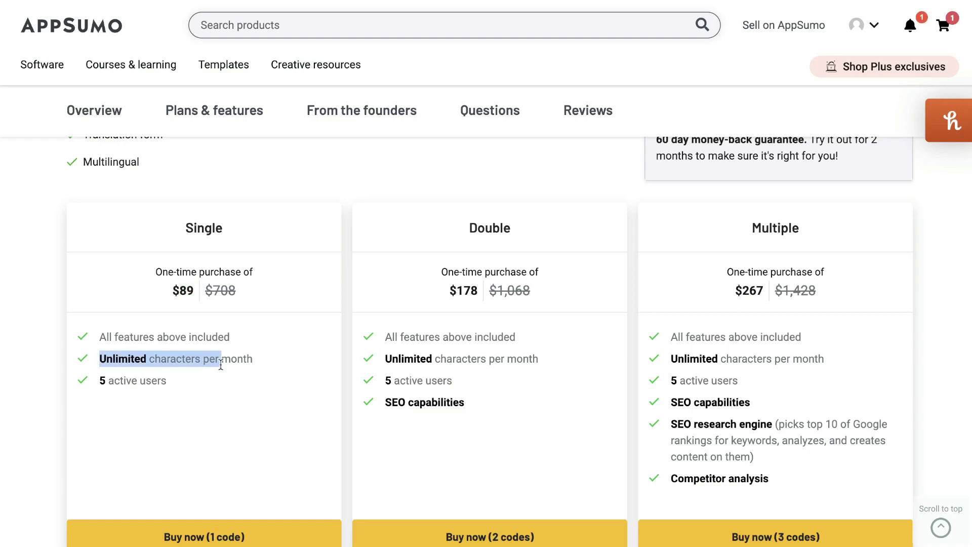
{"action": "left_click_drag", "start_coordinate": [99, 380], "coordinate": [250, 386]}
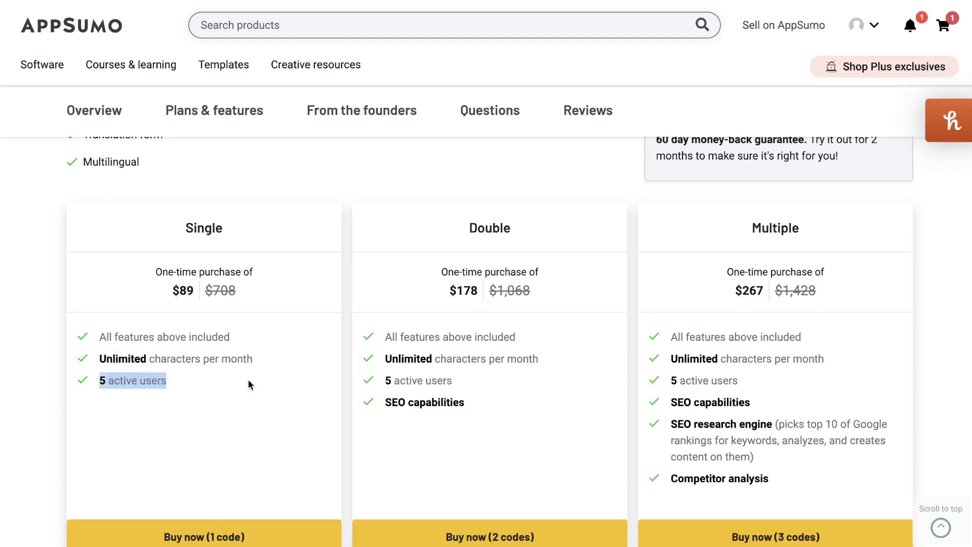
{"action": "scroll", "coordinate": [248, 384], "scroll_direction": "up", "scroll_amount": 2}
{"action": "left_click_drag", "start_coordinate": [180, 377], "coordinate": [226, 372]}
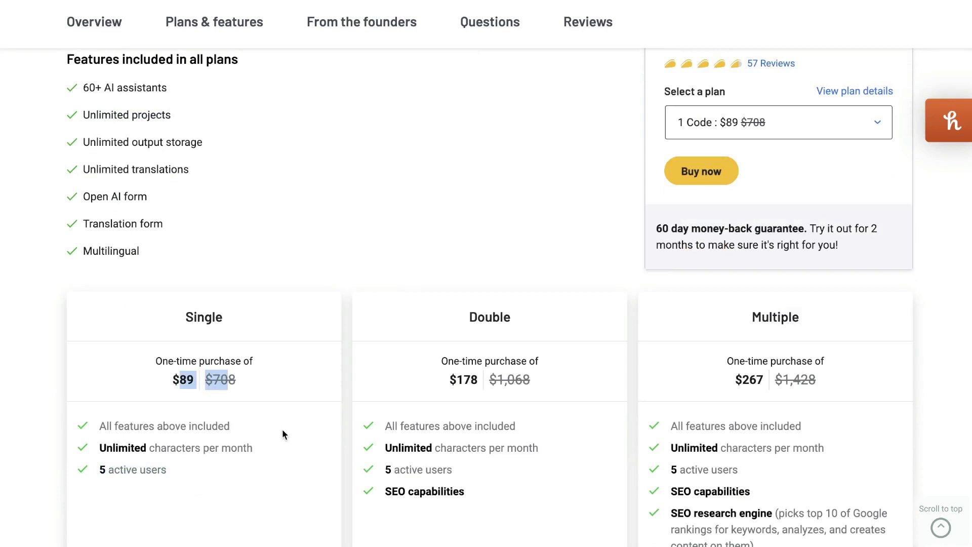
- Highlight prices and features in the other plan cards, including SEO research engine and Competitor analysis
{"action": "scroll", "coordinate": [281, 429], "scroll_direction": "down", "scroll_amount": 1}
{"action": "left_click_drag", "start_coordinate": [450, 320], "coordinate": [489, 327]}
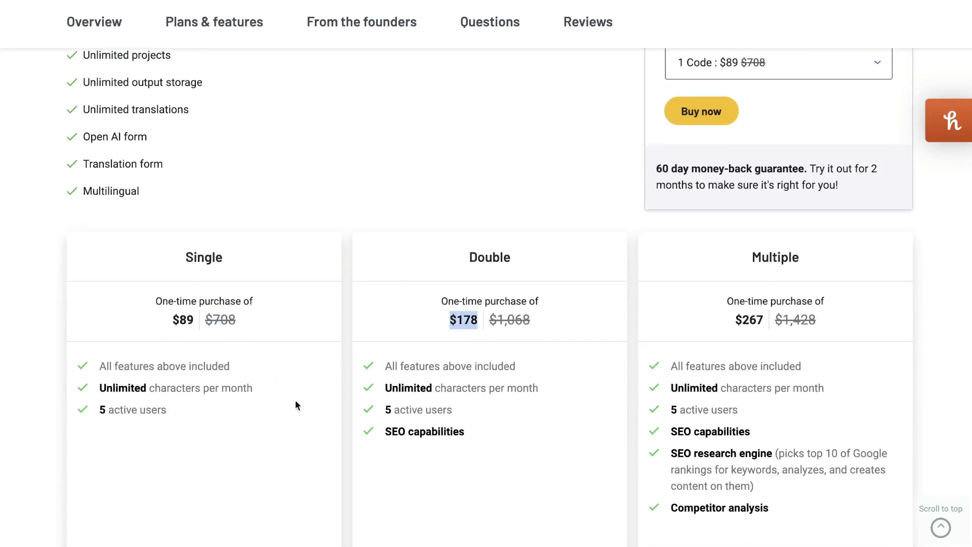
{"action": "scroll", "coordinate": [440, 404], "scroll_direction": "down", "scroll_amount": 1}
{"action": "left_click_drag", "start_coordinate": [383, 397], "coordinate": [521, 404]}
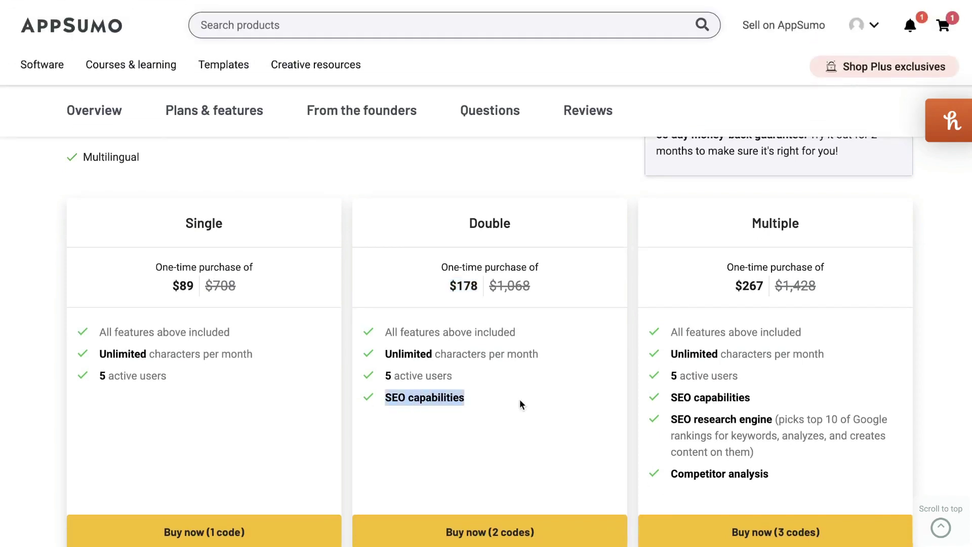
{"action": "scroll", "coordinate": [521, 404], "scroll_direction": "down", "scroll_amount": 1}
{"action": "left_click_drag", "start_coordinate": [735, 240], "coordinate": [763, 242]}
{"action": "left_click", "coordinate": [742, 240]}
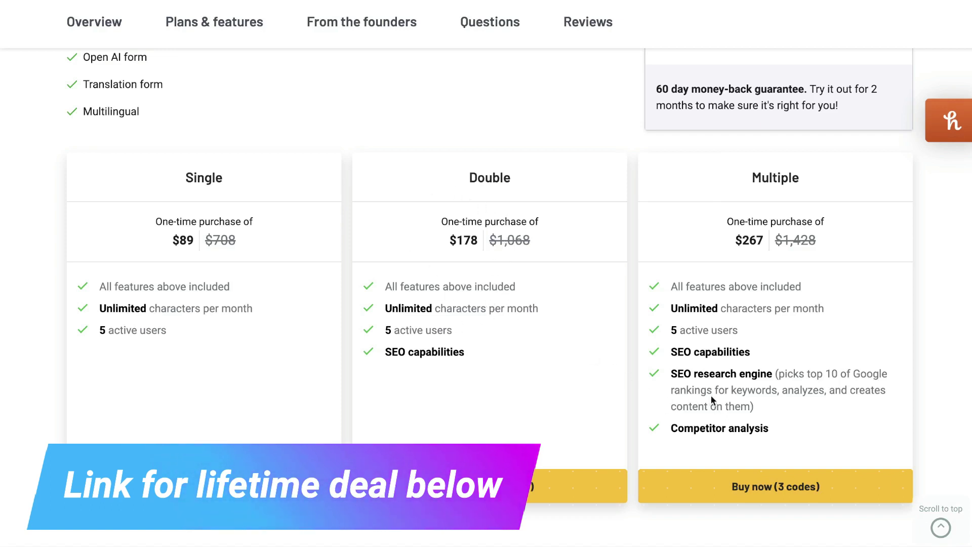
{"action": "scroll", "coordinate": [711, 400], "scroll_direction": "down", "scroll_amount": 1}
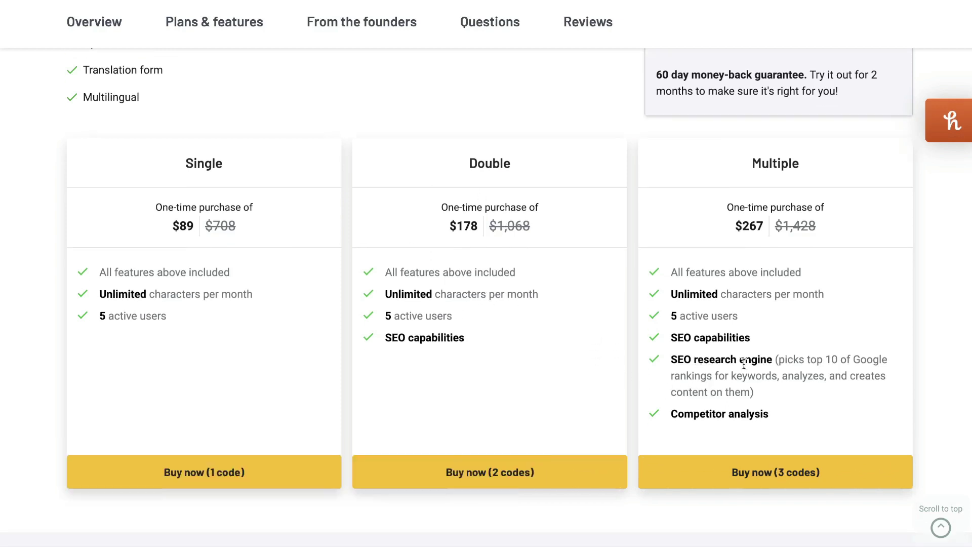
{"action": "left_click_drag", "start_coordinate": [743, 362], "coordinate": [783, 375]}
{"action": "left_click", "coordinate": [783, 374]}
{"action": "left_click_drag", "start_coordinate": [676, 414], "coordinate": [754, 414]}
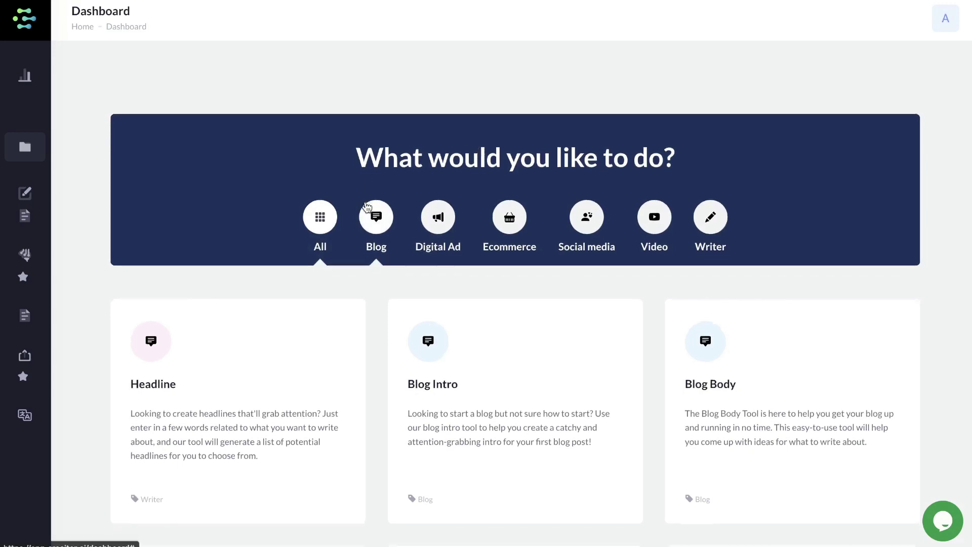
- Filter the dashboard templates by Blog, then Digital Ad, then Ecommerce
{"action": "scroll", "coordinate": [372, 203], "scroll_direction": "down", "scroll_amount": 1}
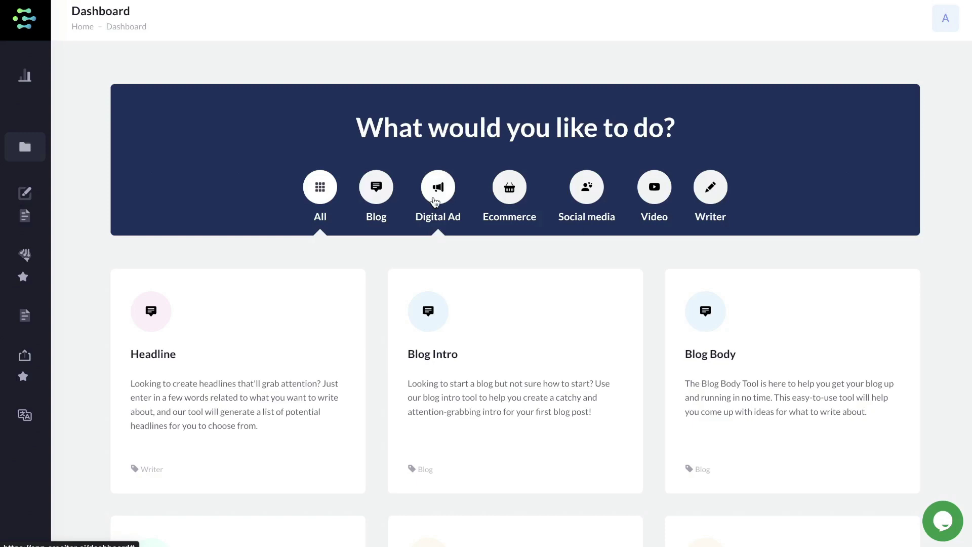
{"action": "left_click", "coordinate": [376, 188]}
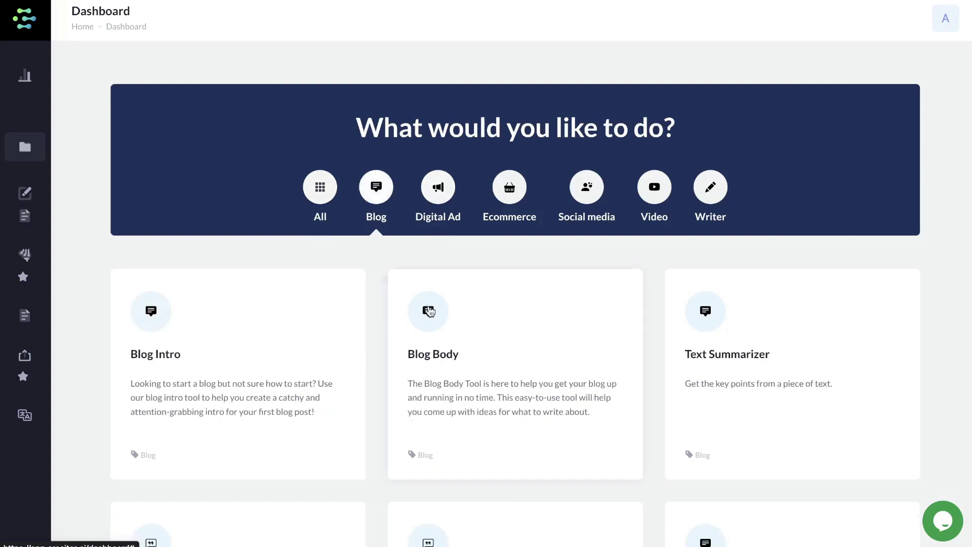
{"action": "scroll", "coordinate": [430, 311], "scroll_direction": "down", "scroll_amount": 1}
{"action": "scroll", "coordinate": [430, 310], "scroll_direction": "down", "scroll_amount": 8}
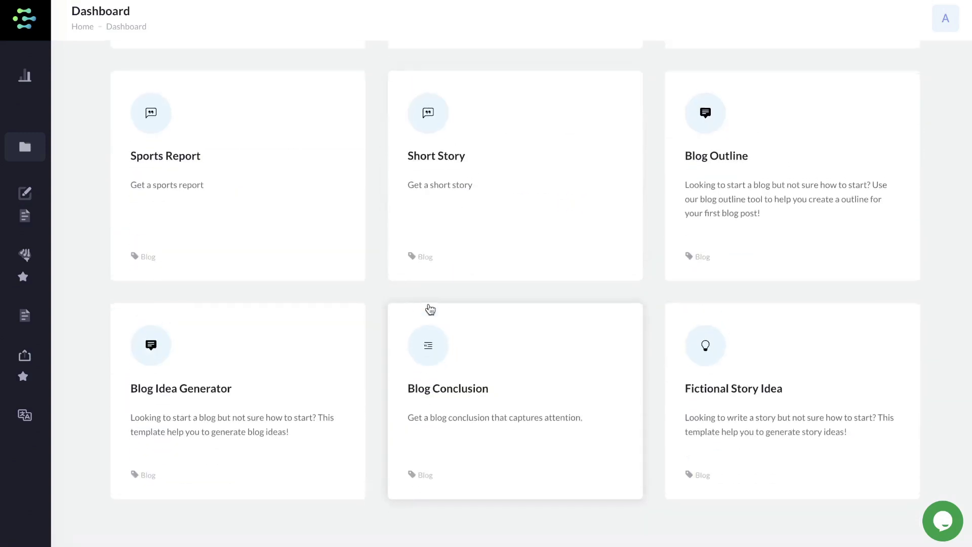
{"action": "scroll", "coordinate": [430, 309], "scroll_direction": "up", "scroll_amount": 10}
{"action": "left_click", "coordinate": [440, 221]}
{"action": "scroll", "coordinate": [486, 311], "scroll_direction": "down", "scroll_amount": 8}
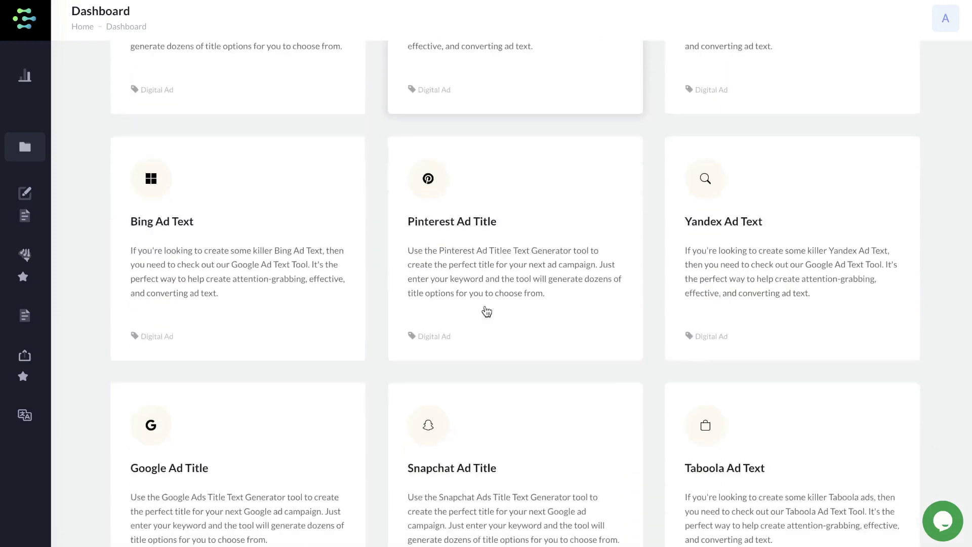
{"action": "scroll", "coordinate": [486, 311], "scroll_direction": "down", "scroll_amount": 2}
{"action": "scroll", "coordinate": [486, 310], "scroll_direction": "up", "scroll_amount": 10}
{"action": "left_click", "coordinate": [509, 114]}
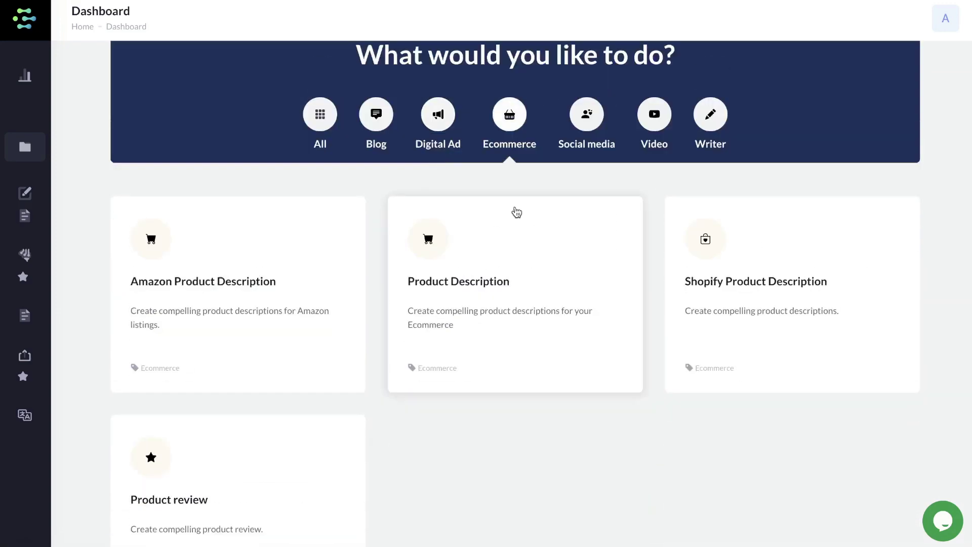
{"action": "scroll", "coordinate": [506, 208], "scroll_direction": "down", "scroll_amount": 1}
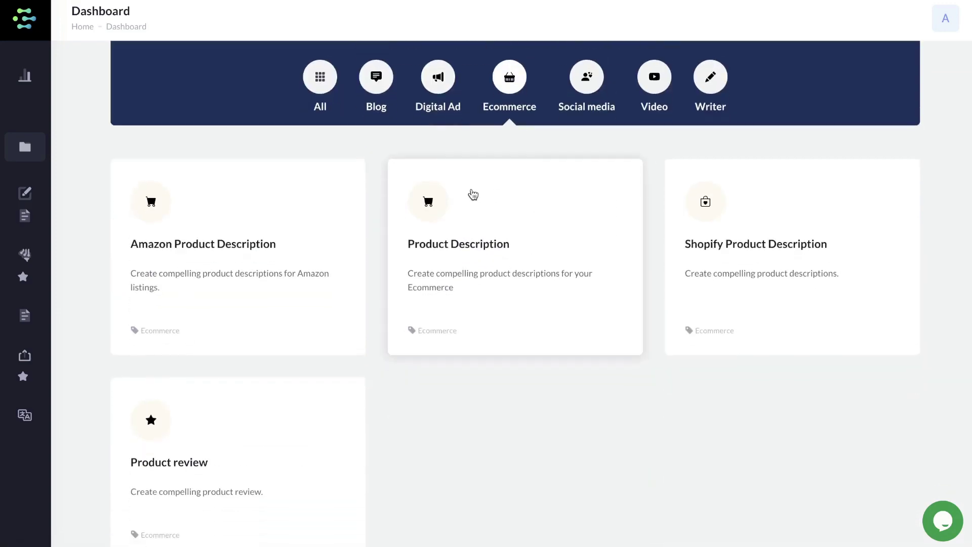
{"action": "scroll", "coordinate": [450, 301], "scroll_direction": "down", "scroll_amount": 1}
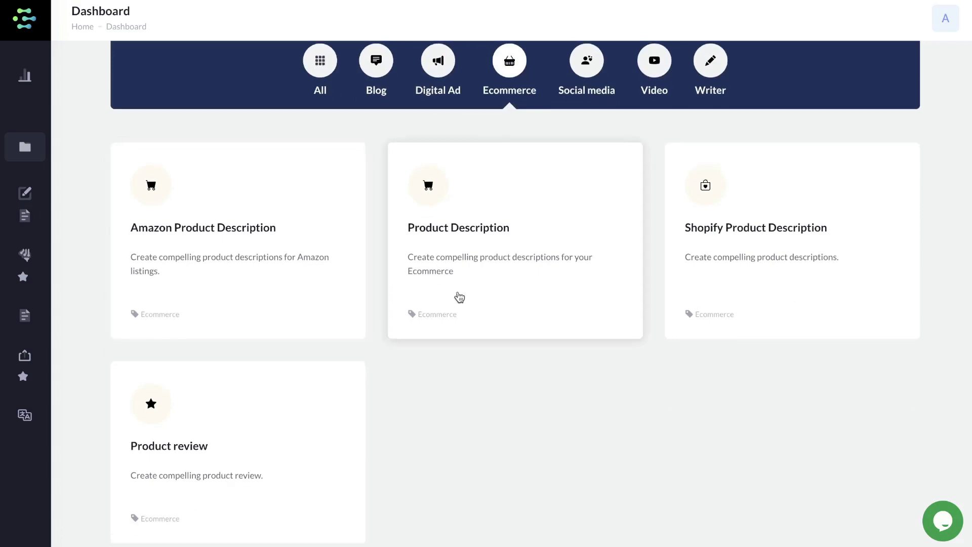
- Browse the Social media, Video and Writer categories, then return to All and scroll to E-Mail Text
{"action": "left_click", "coordinate": [587, 62]}
{"action": "scroll", "coordinate": [486, 251], "scroll_direction": "down", "scroll_amount": 8}
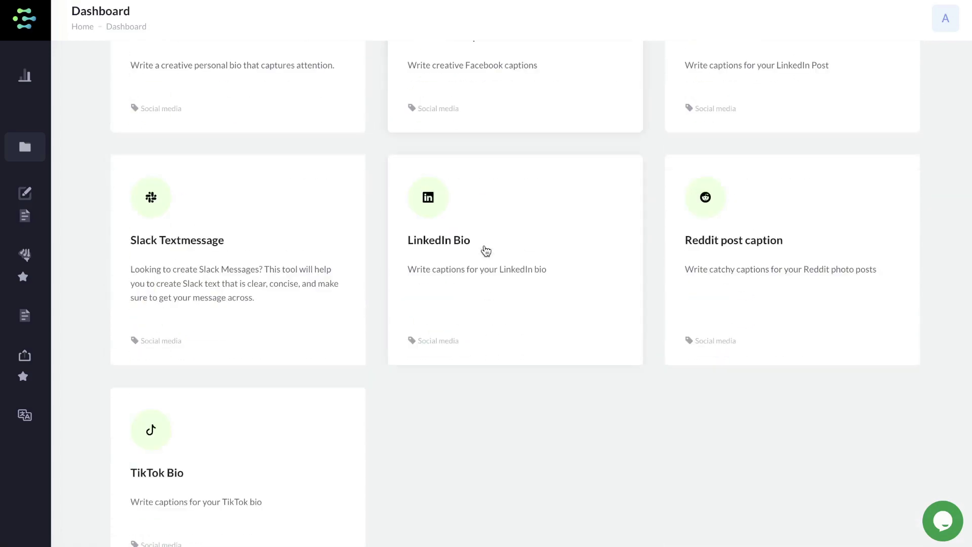
{"action": "scroll", "coordinate": [486, 252], "scroll_direction": "up", "scroll_amount": 8}
{"action": "left_click", "coordinate": [653, 53]}
{"action": "scroll", "coordinate": [645, 196], "scroll_direction": "up", "scroll_amount": 2}
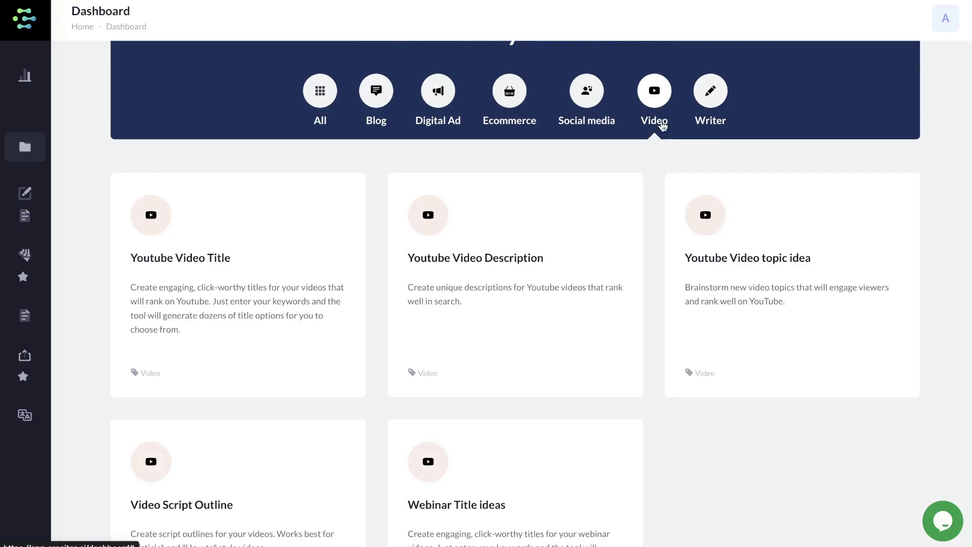
{"action": "left_click", "coordinate": [703, 98]}
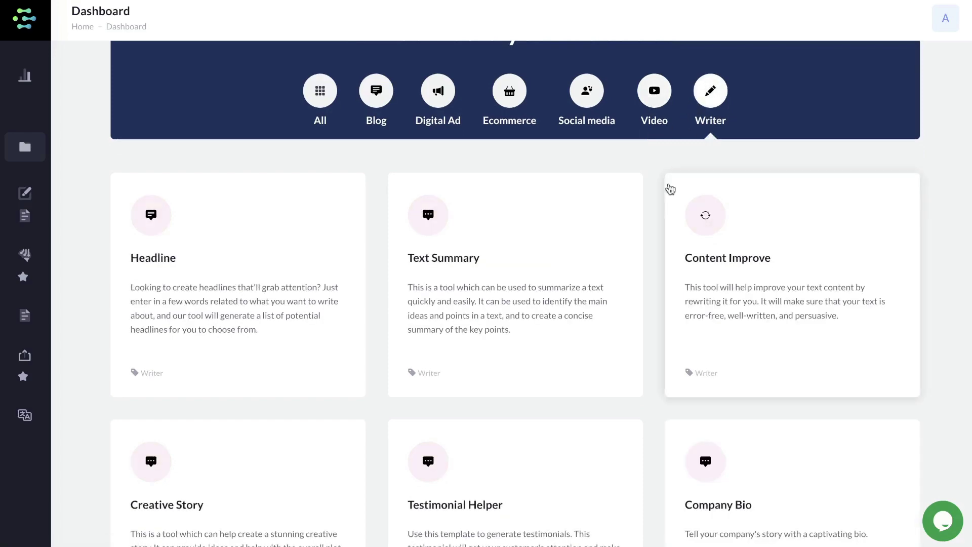
{"action": "scroll", "coordinate": [669, 195], "scroll_direction": "down", "scroll_amount": 2}
{"action": "scroll", "coordinate": [506, 192], "scroll_direction": "up", "scroll_amount": 4}
{"action": "left_click", "coordinate": [320, 219]}
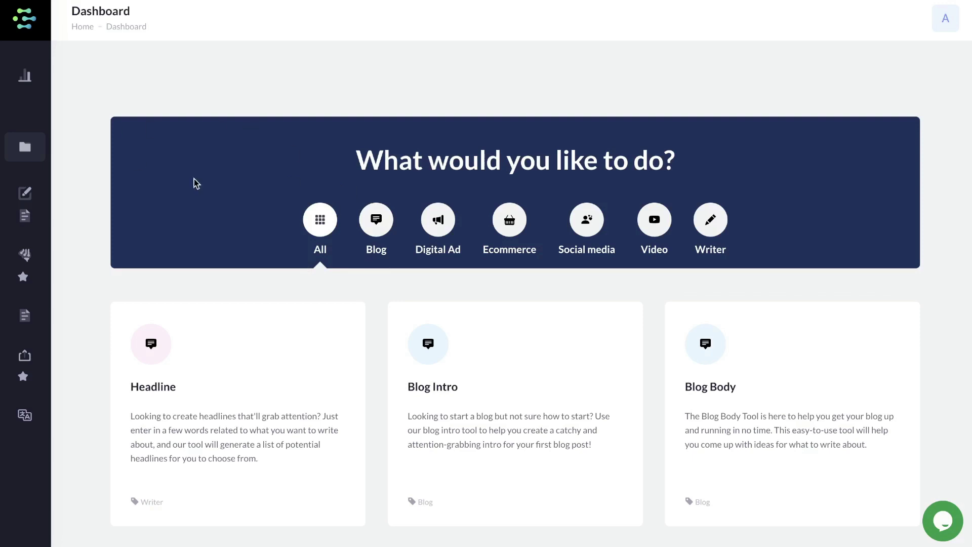
{"action": "scroll", "coordinate": [474, 339], "scroll_direction": "down", "scroll_amount": 4}
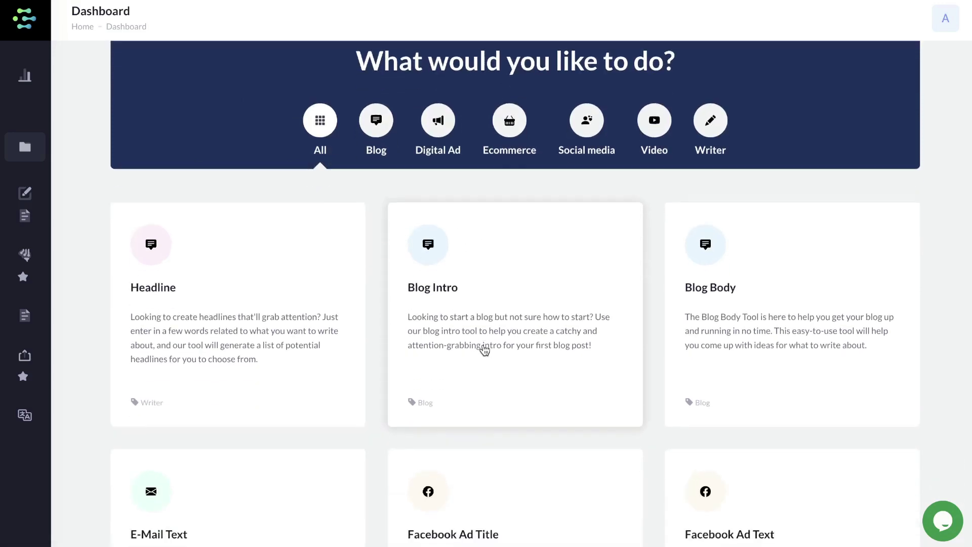
{"action": "scroll", "coordinate": [306, 240], "scroll_direction": "down", "scroll_amount": 2}
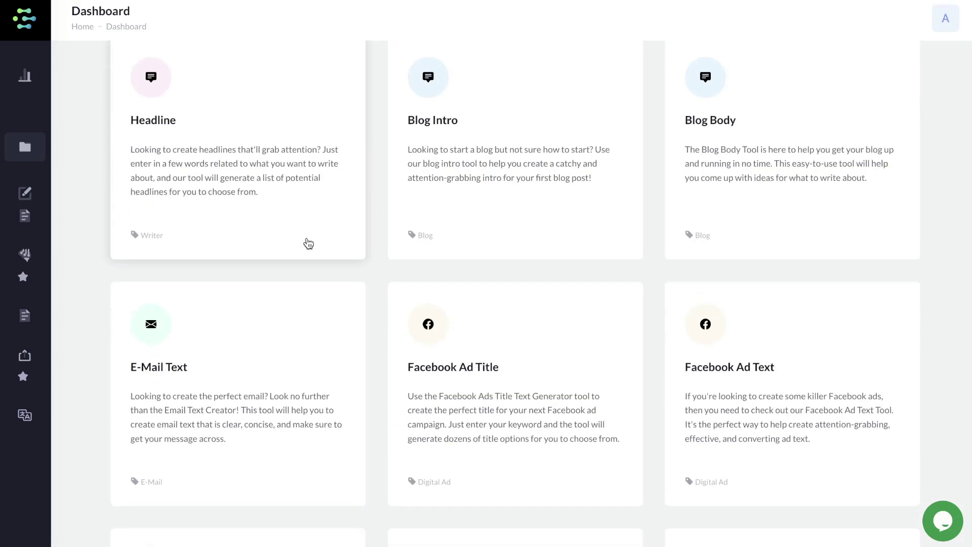
- Open E-Mail Text, paste the busy-parent business topic, and correct 'mange' to 'manage'
{"action": "left_click", "coordinate": [224, 358]}
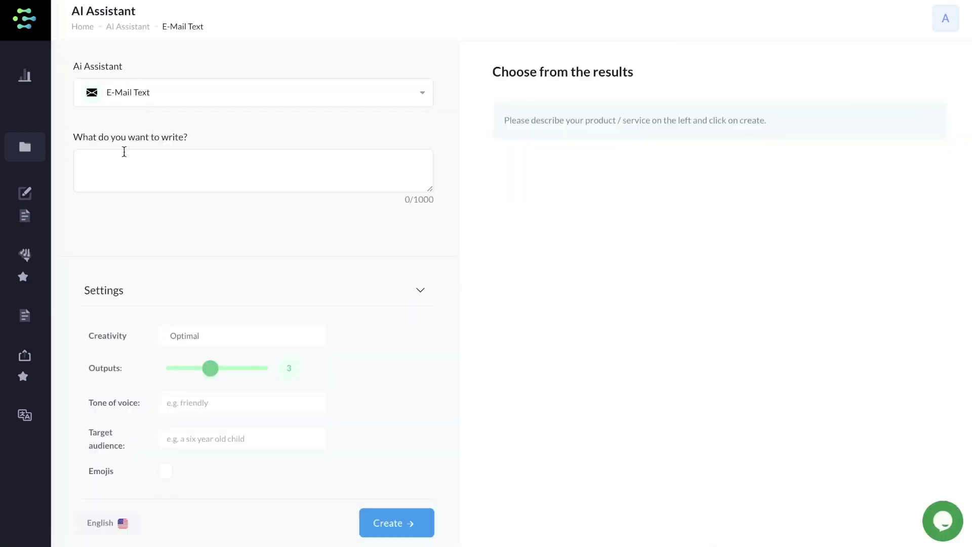
{"action": "left_click", "coordinate": [169, 169]}
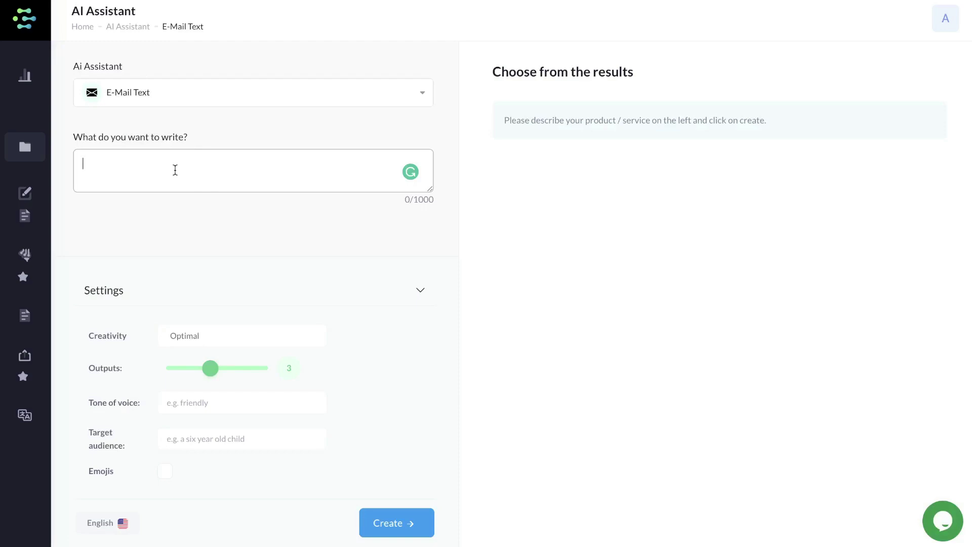
{"action": "type", "text": "the best way to mange life and work as a busy parent running a business"}
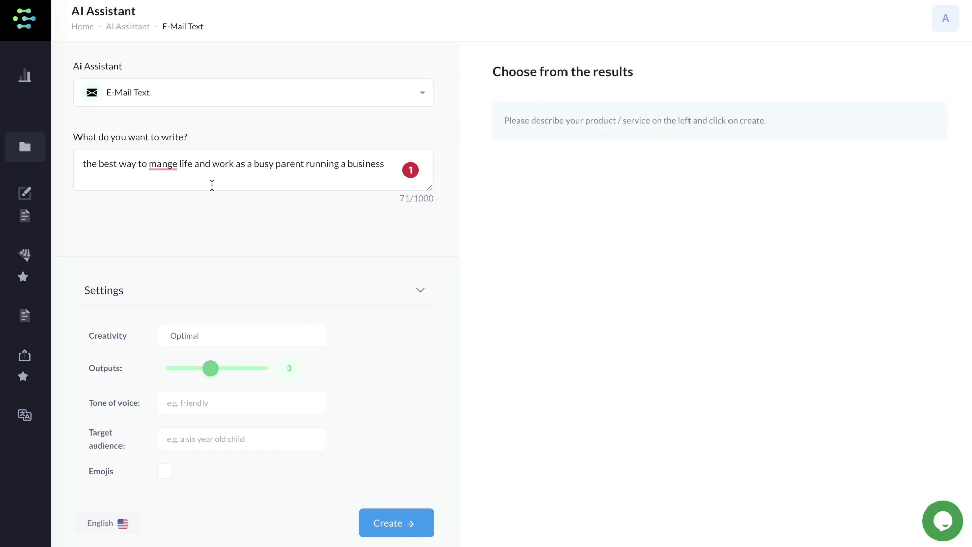
{"action": "left_click", "coordinate": [180, 161]}
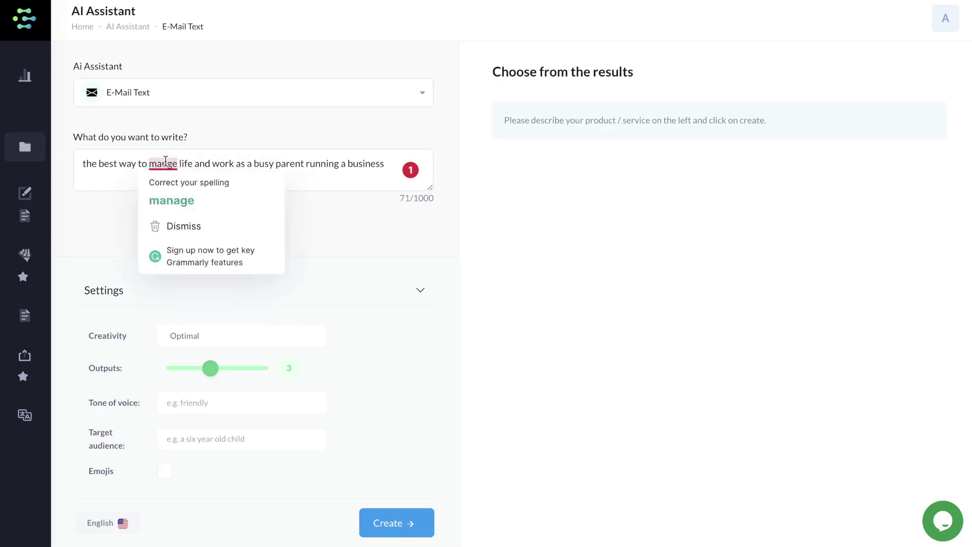
{"action": "left_click", "coordinate": [173, 199]}
{"action": "left_click", "coordinate": [401, 475]}
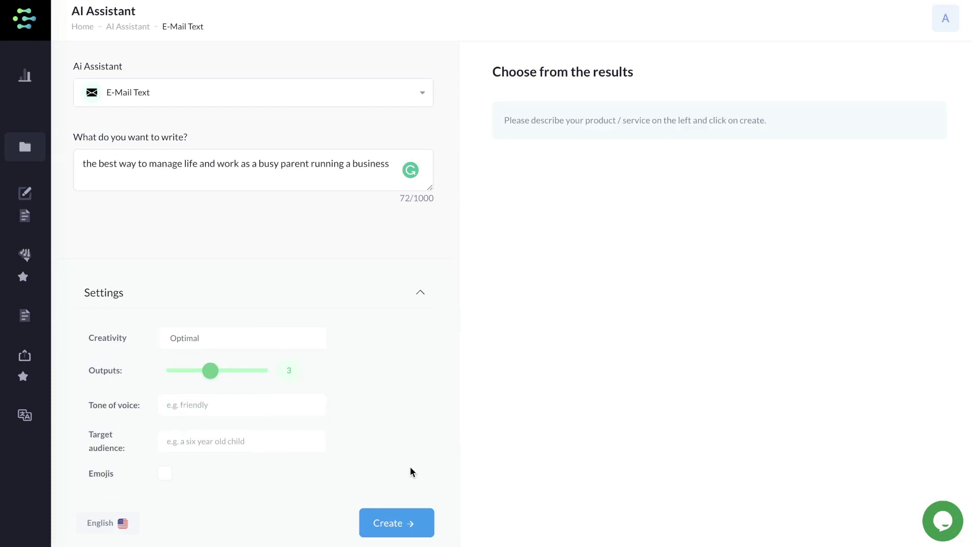
- Keep Creativity at Optimal and enable Emojis for the email drafts
{"action": "left_click", "coordinate": [191, 341]}
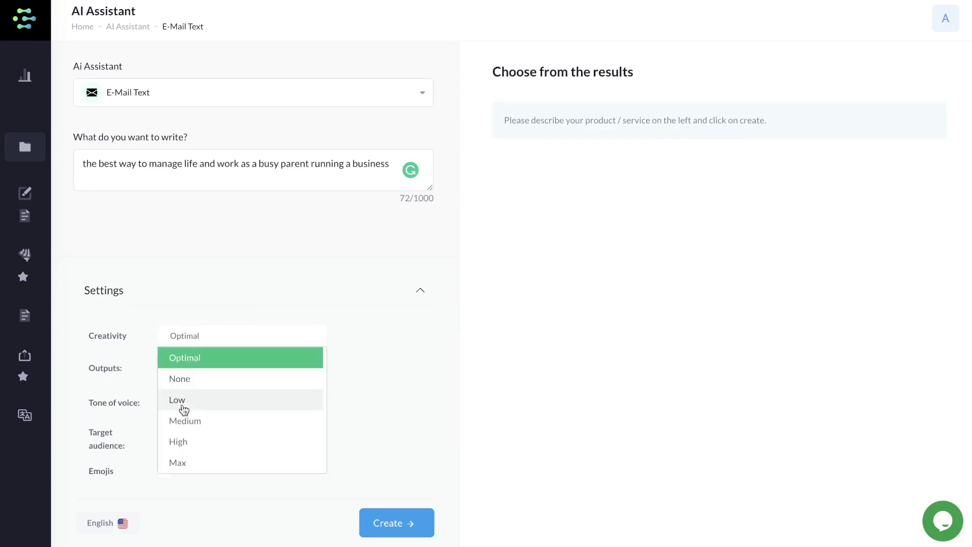
{"action": "left_click", "coordinate": [202, 357]}
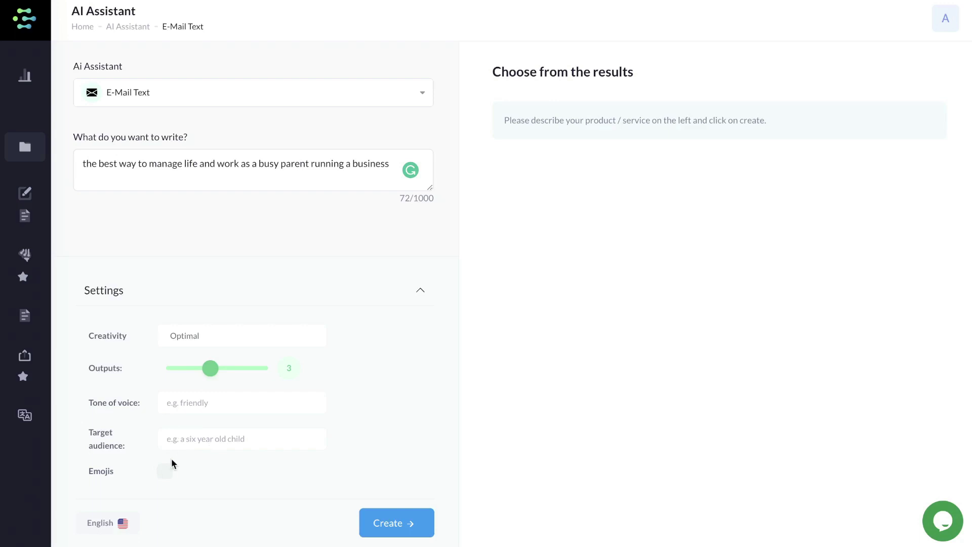
{"action": "left_click", "coordinate": [161, 472]}
- Generate the email drafts, then regenerate a fresh set
{"action": "key", "text": "Return"}
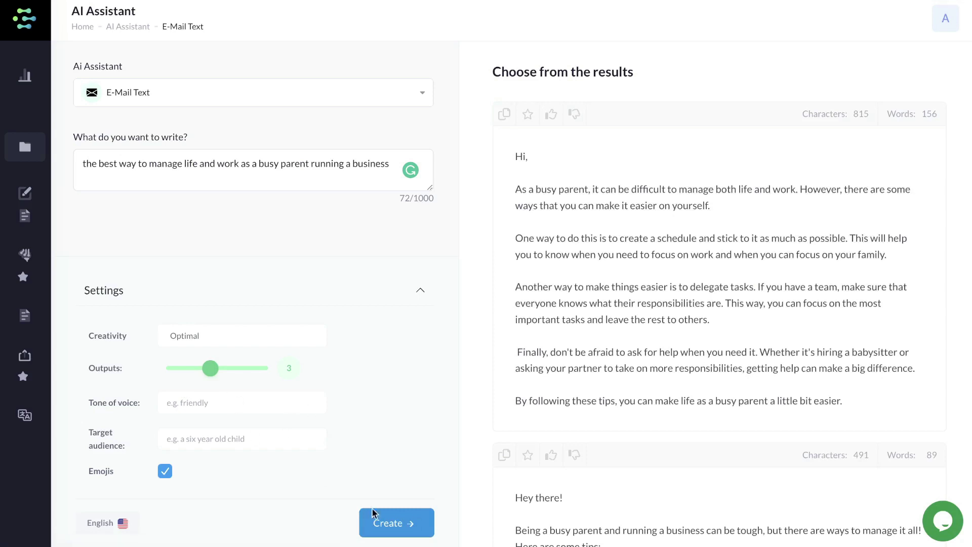
{"action": "left_click", "coordinate": [403, 524]}
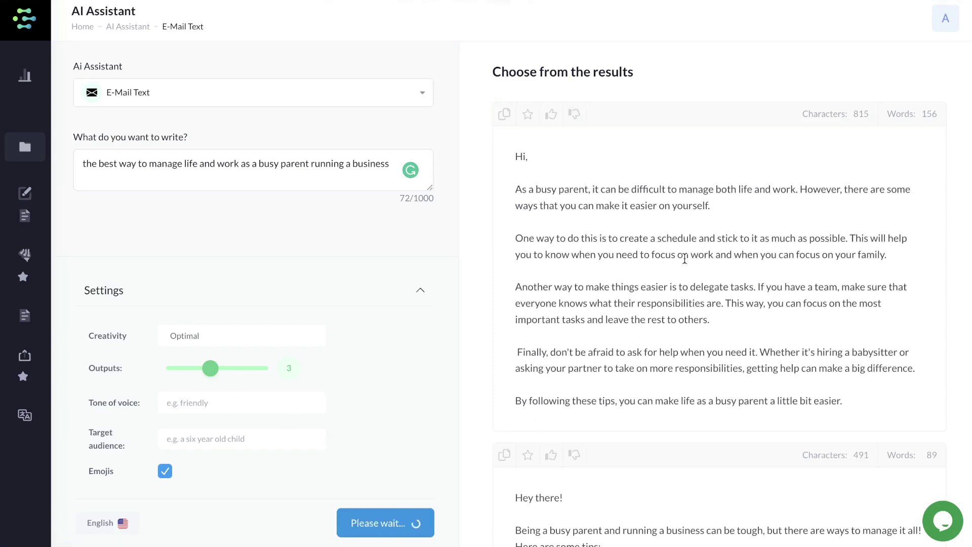
{"action": "scroll", "coordinate": [686, 276], "scroll_direction": "down", "scroll_amount": 1}
{"action": "scroll", "coordinate": [685, 276], "scroll_direction": "down", "scroll_amount": 1}
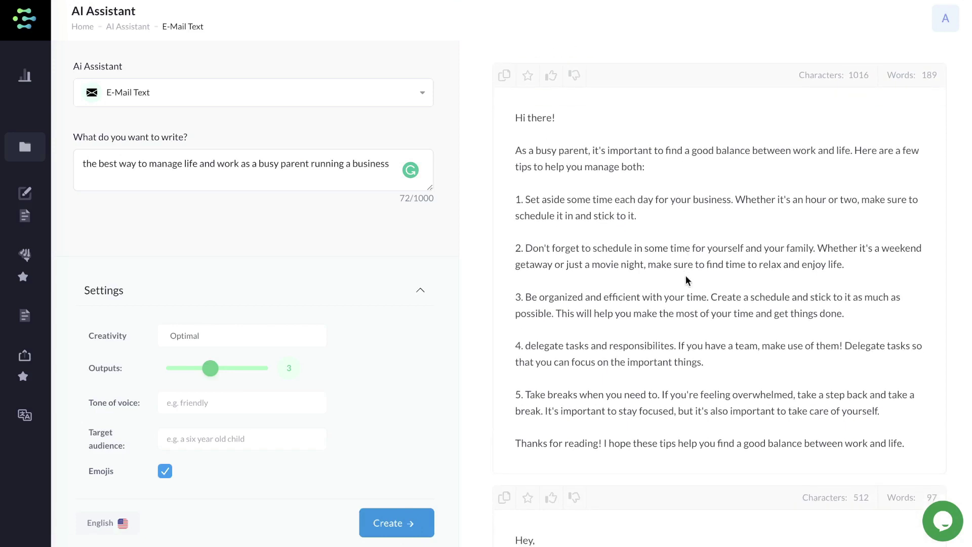
{"action": "scroll", "coordinate": [686, 280], "scroll_direction": "up", "scroll_amount": 2}
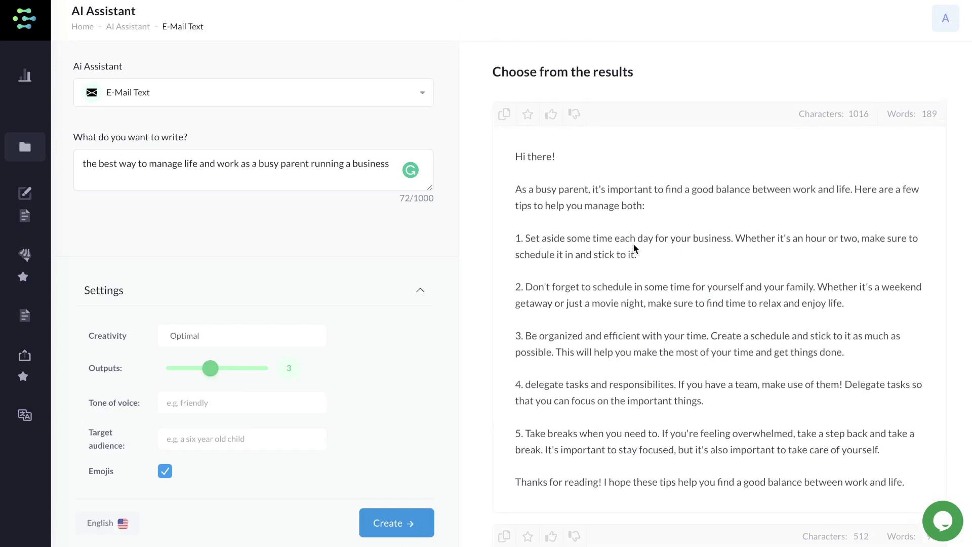
{"action": "scroll", "coordinate": [634, 248], "scroll_direction": "down", "scroll_amount": 2}
{"action": "scroll", "coordinate": [633, 248], "scroll_direction": "down", "scroll_amount": 1}
{"action": "scroll", "coordinate": [633, 248], "scroll_direction": "up", "scroll_amount": 2}
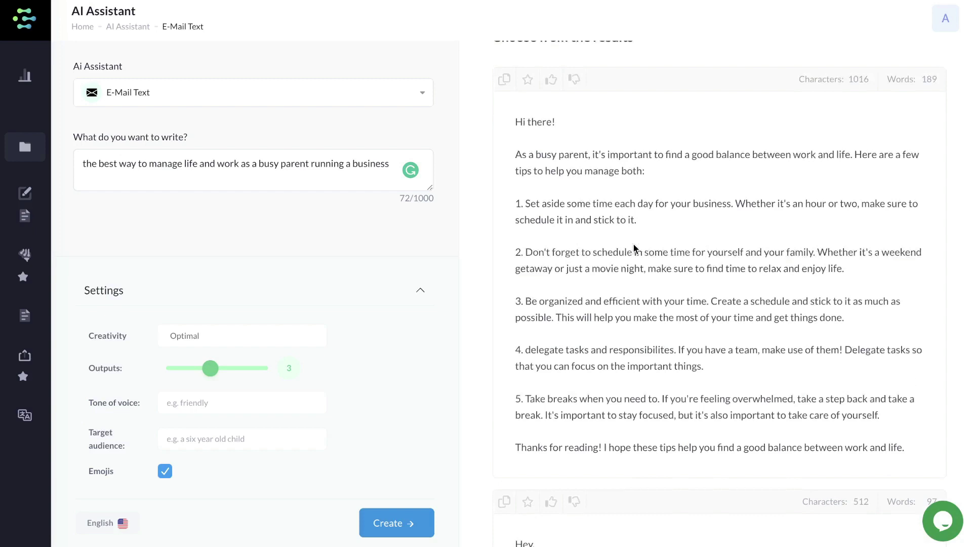
- Select the 'Hi there!' greeting and the opening lines of the numbered tips in the first draft
{"action": "left_click_drag", "start_coordinate": [514, 154], "coordinate": [586, 161]}
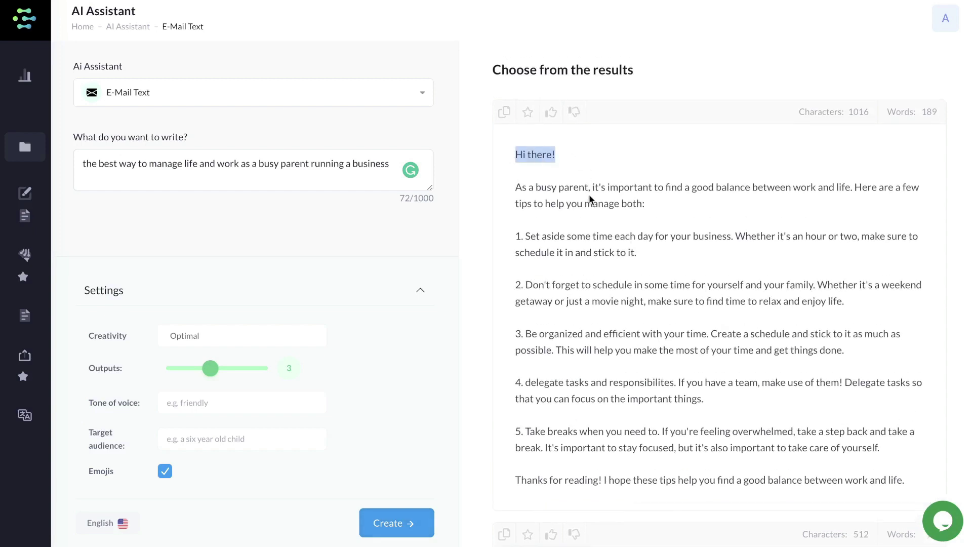
{"action": "scroll", "coordinate": [588, 195], "scroll_direction": "down", "scroll_amount": 1}
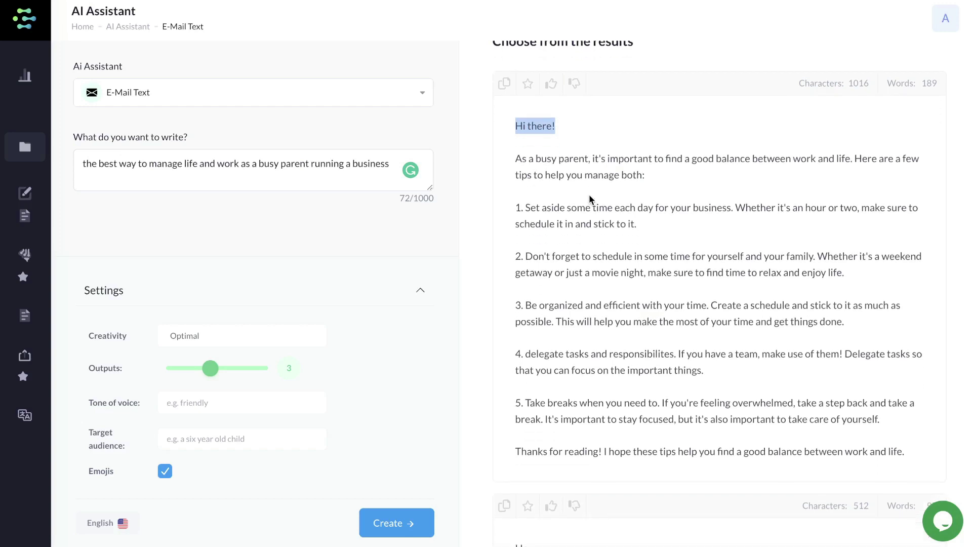
{"action": "scroll", "coordinate": [575, 245], "scroll_direction": "down", "scroll_amount": 1}
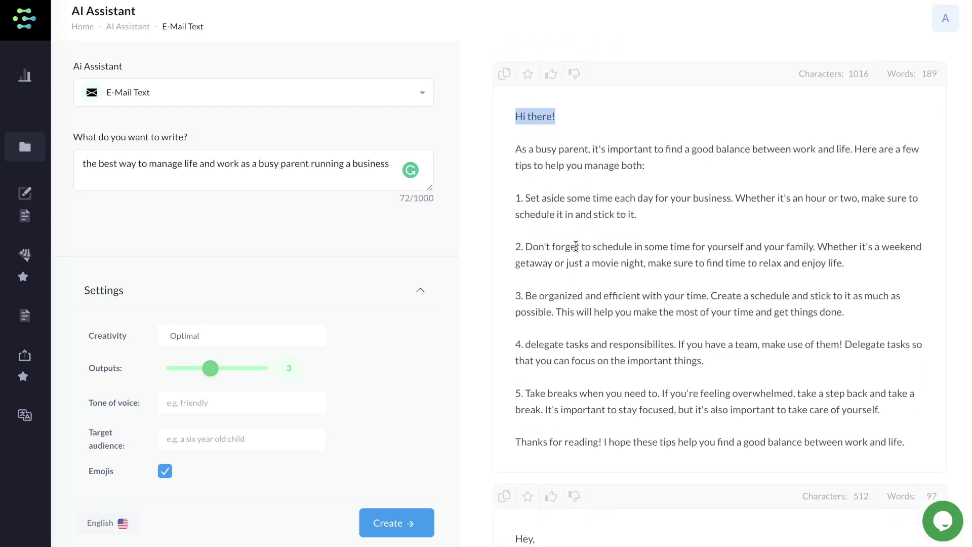
{"action": "scroll", "coordinate": [576, 245], "scroll_direction": "down", "scroll_amount": 1}
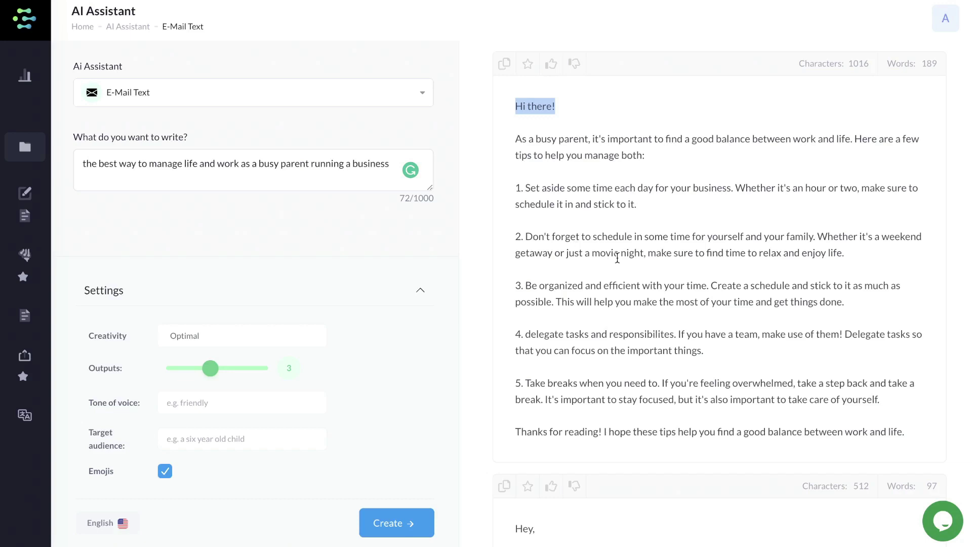
{"action": "left_click_drag", "start_coordinate": [525, 188], "coordinate": [687, 188]}
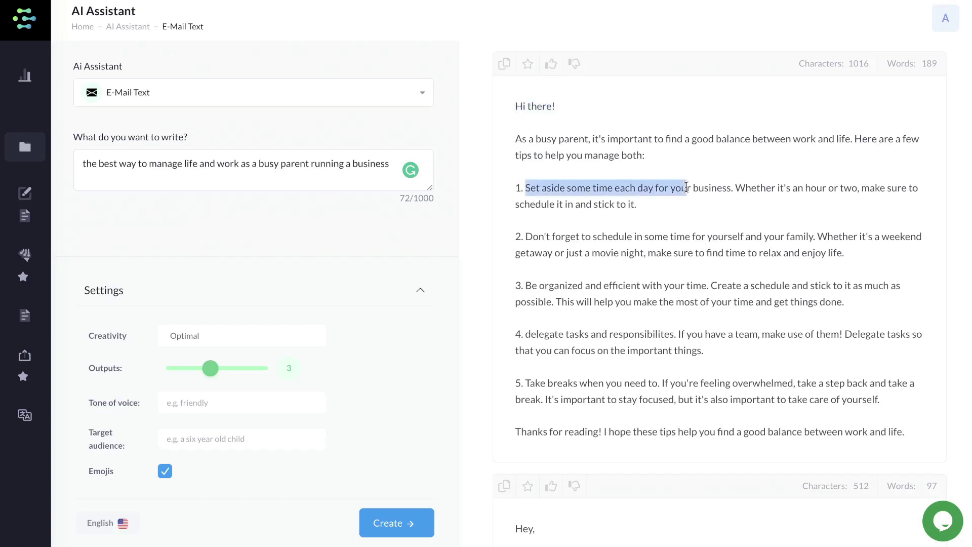
{"action": "left_click_drag", "start_coordinate": [532, 237], "coordinate": [707, 237]}
{"action": "left_click_drag", "start_coordinate": [525, 285], "coordinate": [649, 286]}
{"action": "scroll", "coordinate": [651, 290], "scroll_direction": "down", "scroll_amount": 1}
{"action": "left_click_drag", "start_coordinate": [543, 330], "coordinate": [646, 358]}
- Select the 'Thanks for reading!' line and text in the third draft, then clear the selection
{"action": "scroll", "coordinate": [646, 357], "scroll_direction": "down", "scroll_amount": 3}
{"action": "scroll", "coordinate": [647, 337], "scroll_direction": "up", "scroll_amount": 1}
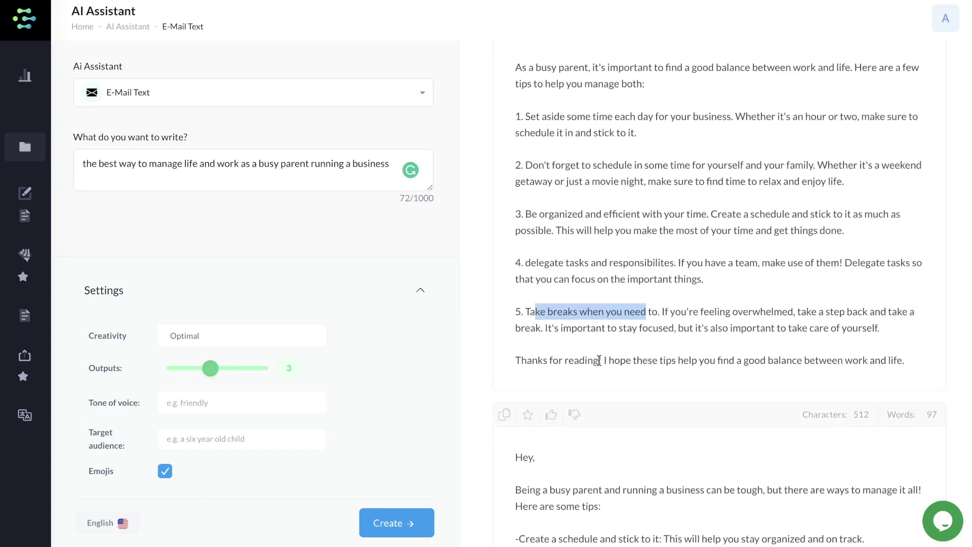
{"action": "triple_click", "coordinate": [598, 359]}
{"action": "scroll", "coordinate": [599, 360], "scroll_direction": "down", "scroll_amount": 5}
{"action": "scroll", "coordinate": [599, 360], "scroll_direction": "down", "scroll_amount": 8}
{"action": "left_click_drag", "start_coordinate": [590, 494], "coordinate": [515, 207]}
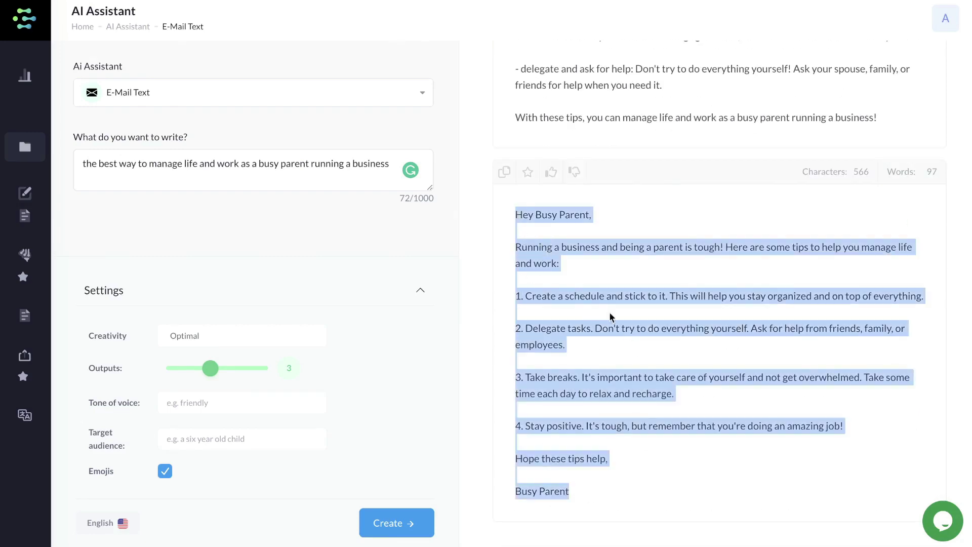
{"action": "left_click", "coordinate": [601, 197]}
{"action": "scroll", "coordinate": [618, 178], "scroll_direction": "up", "scroll_amount": 12}
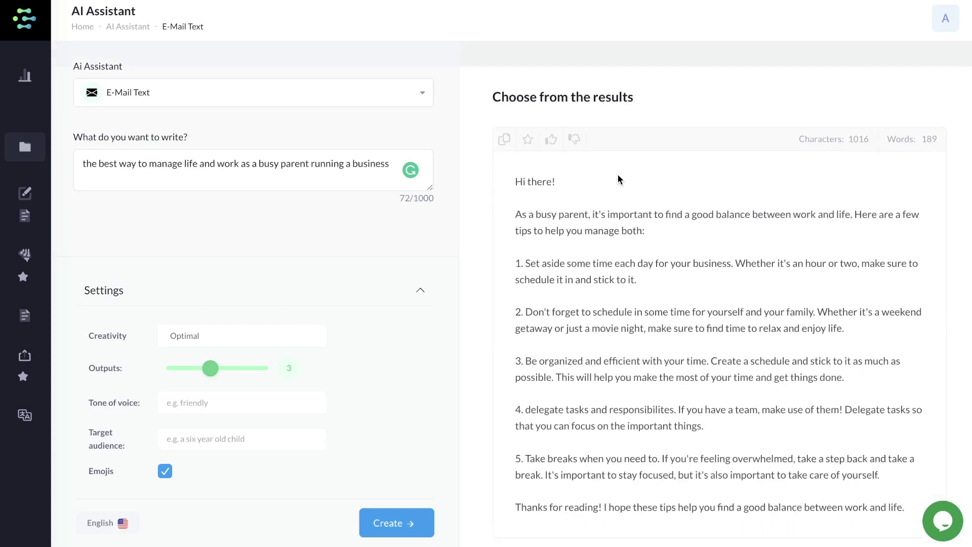
{"action": "scroll", "coordinate": [618, 280], "scroll_direction": "down", "scroll_amount": 1}
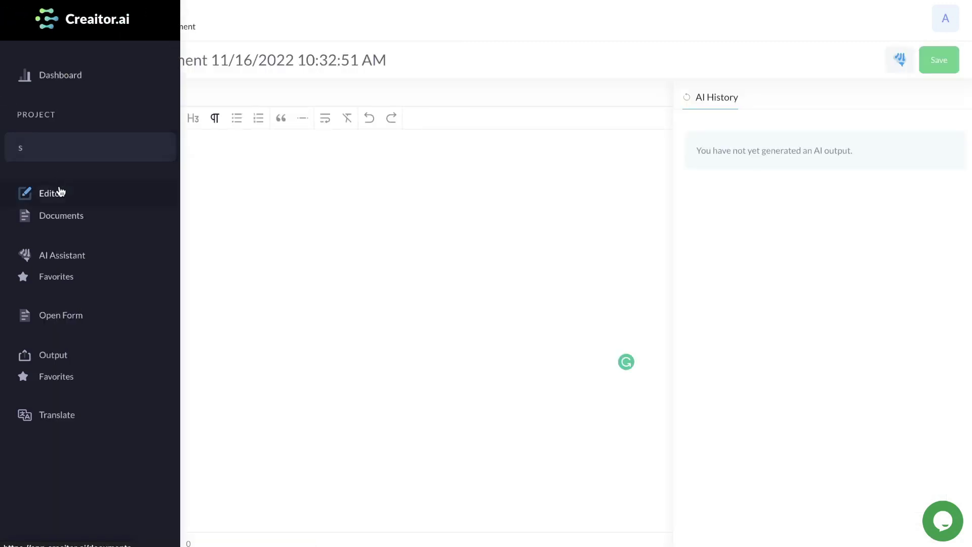
- Start a new blank document and choose the Blog Intro template in its AI Assistant
{"action": "left_click", "coordinate": [59, 188]}
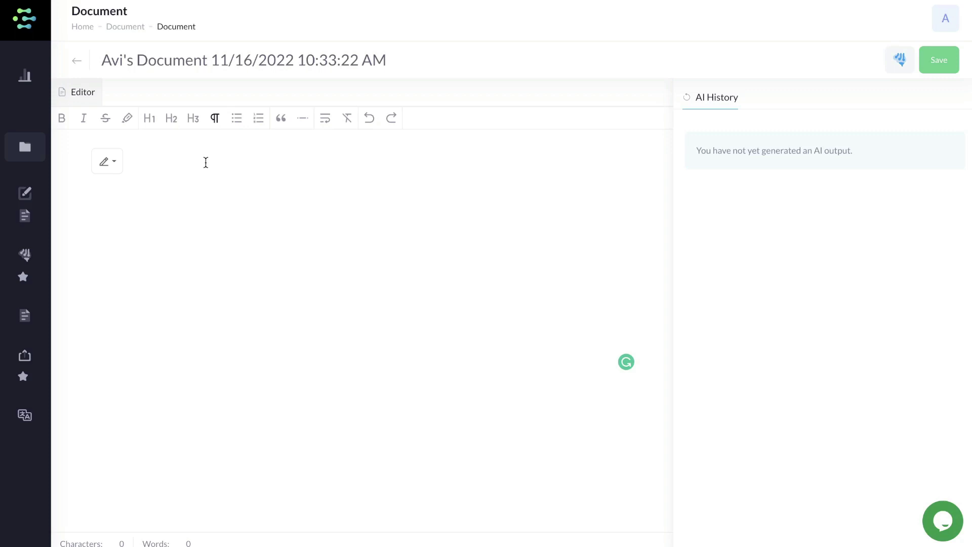
{"action": "left_click", "coordinate": [902, 61]}
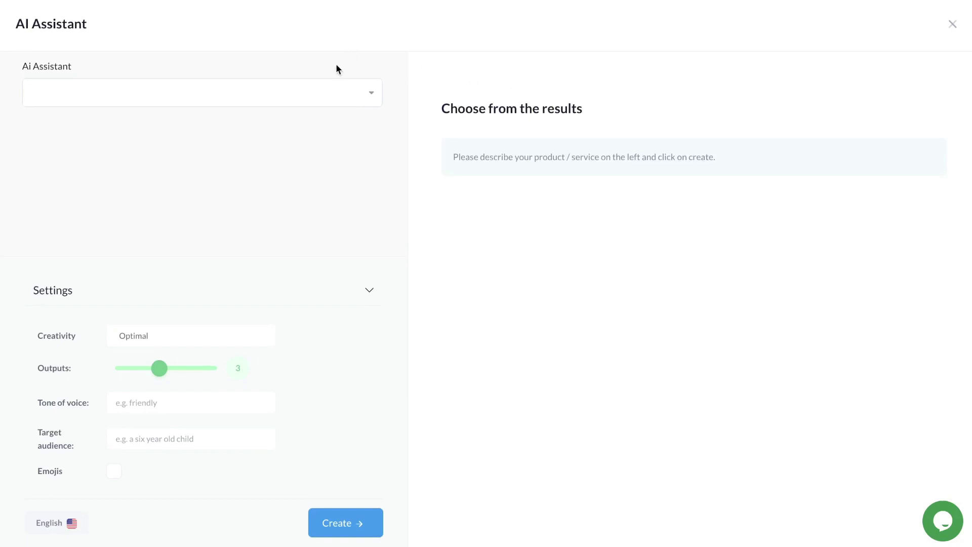
{"action": "left_click", "coordinate": [336, 92]}
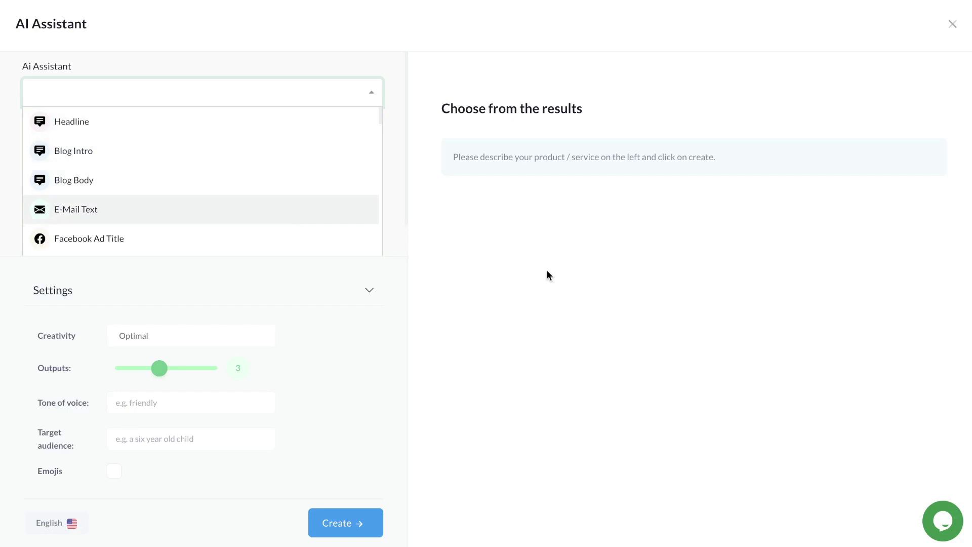
{"action": "left_click", "coordinate": [251, 152]}
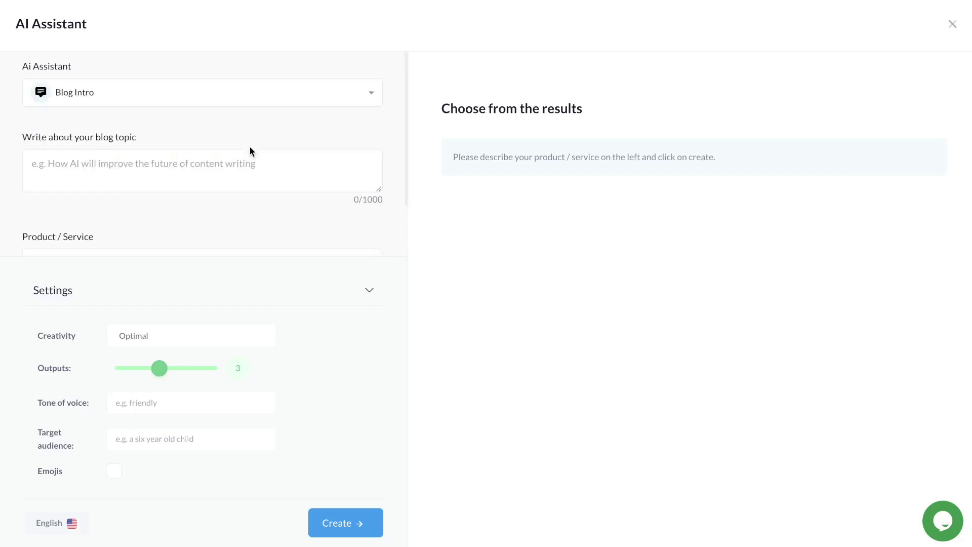
- Paste the topic 'how to gain more followers on Tik Tok in 2022' and target audience 'online marketers'
{"action": "left_click", "coordinate": [107, 169]}
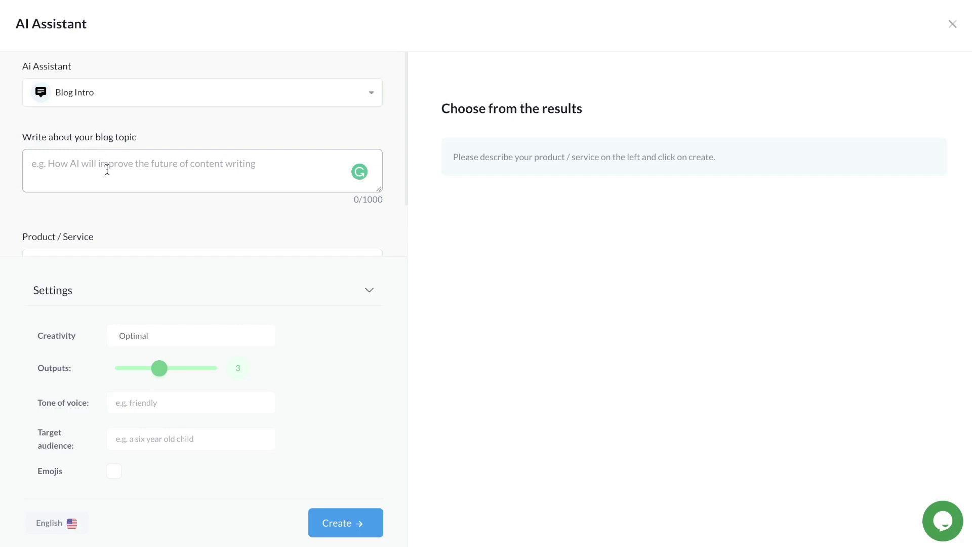
{"action": "type", "text": "how to gain more followers on Tik Tok in 2022"}
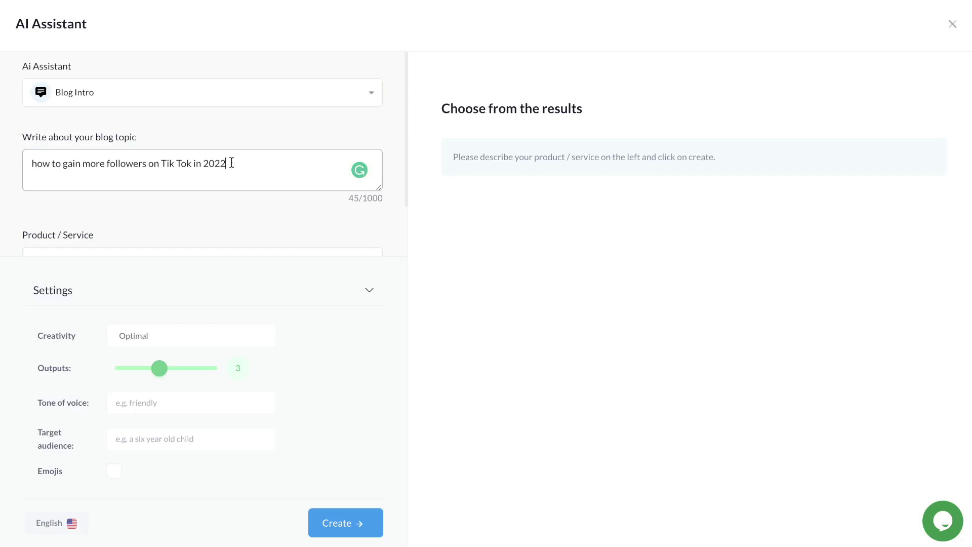
{"action": "left_click", "coordinate": [63, 165], "text": "shift"}
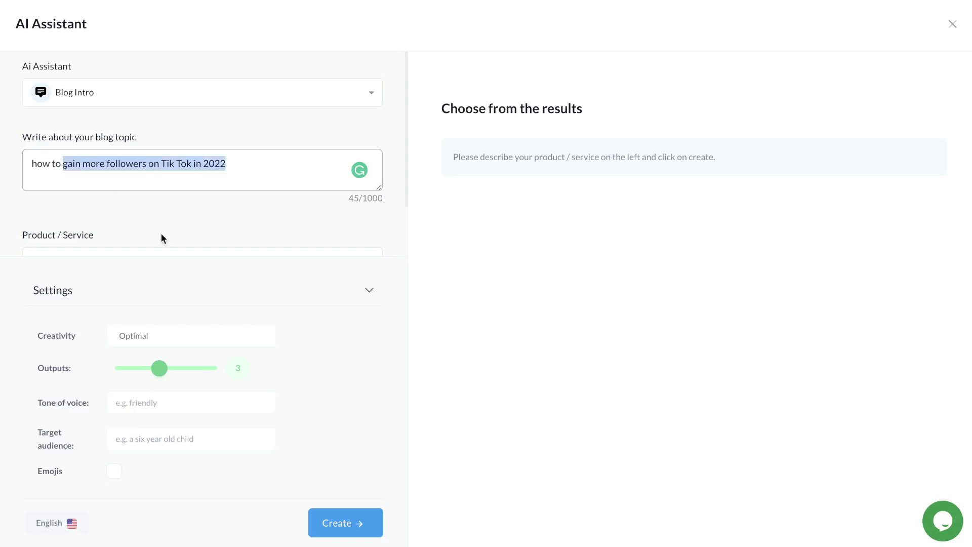
{"action": "scroll", "coordinate": [161, 238], "scroll_direction": "down", "scroll_amount": 1}
{"action": "scroll", "coordinate": [162, 233], "scroll_direction": "down", "scroll_amount": 2}
{"action": "scroll", "coordinate": [169, 213], "scroll_direction": "up", "scroll_amount": 1}
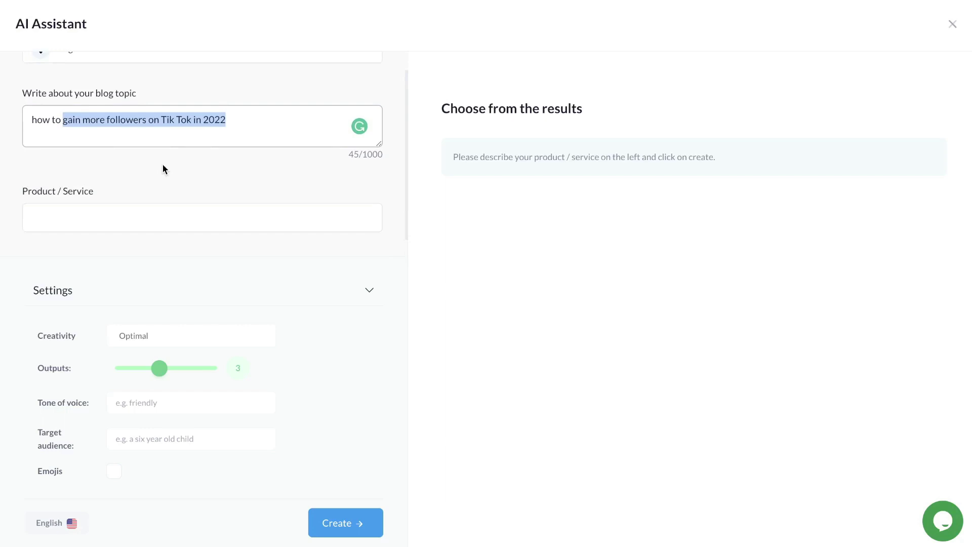
{"action": "scroll", "coordinate": [163, 164], "scroll_direction": "down", "scroll_amount": 1}
{"action": "scroll", "coordinate": [116, 188], "scroll_direction": "up", "scroll_amount": 2}
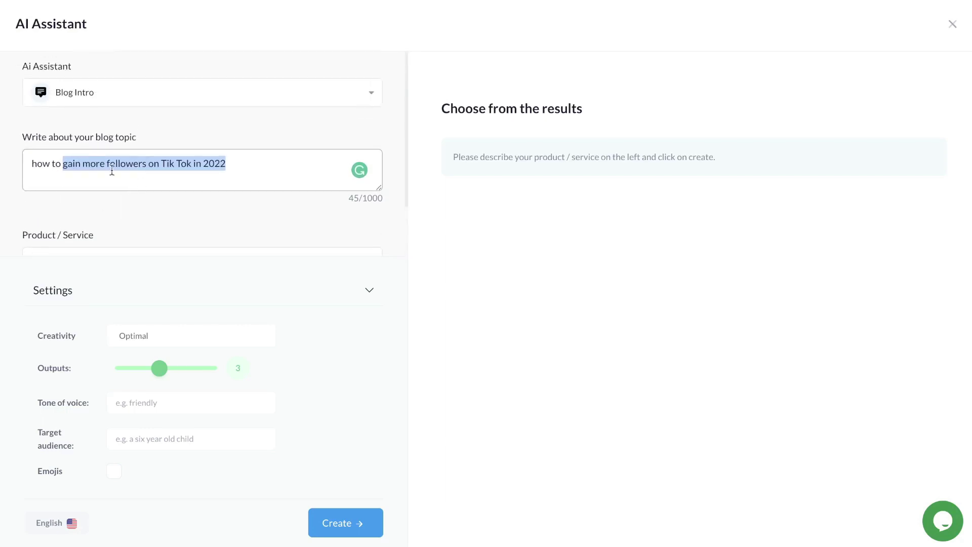
{"action": "scroll", "coordinate": [113, 172], "scroll_direction": "down", "scroll_amount": 2}
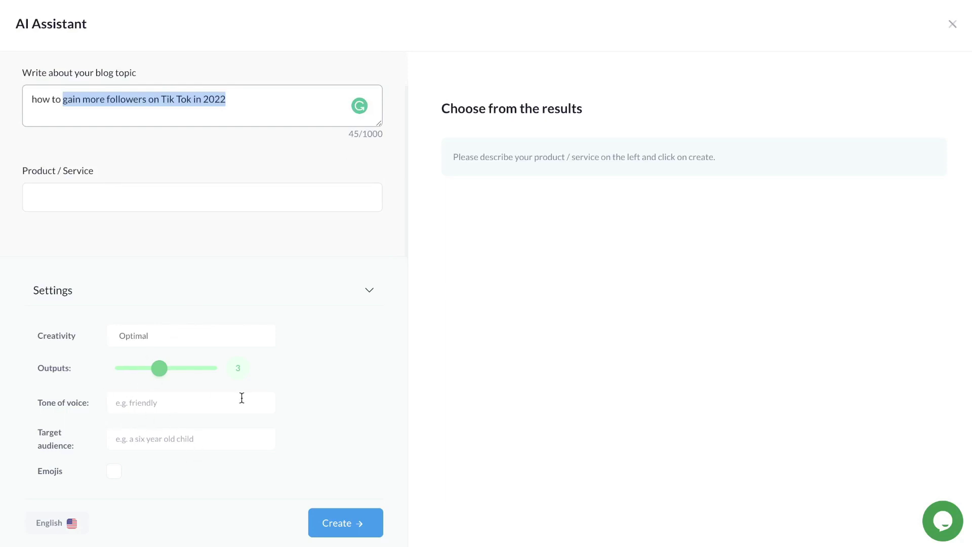
{"action": "left_click", "coordinate": [109, 448]}
{"action": "type", "text": "online marketers"}
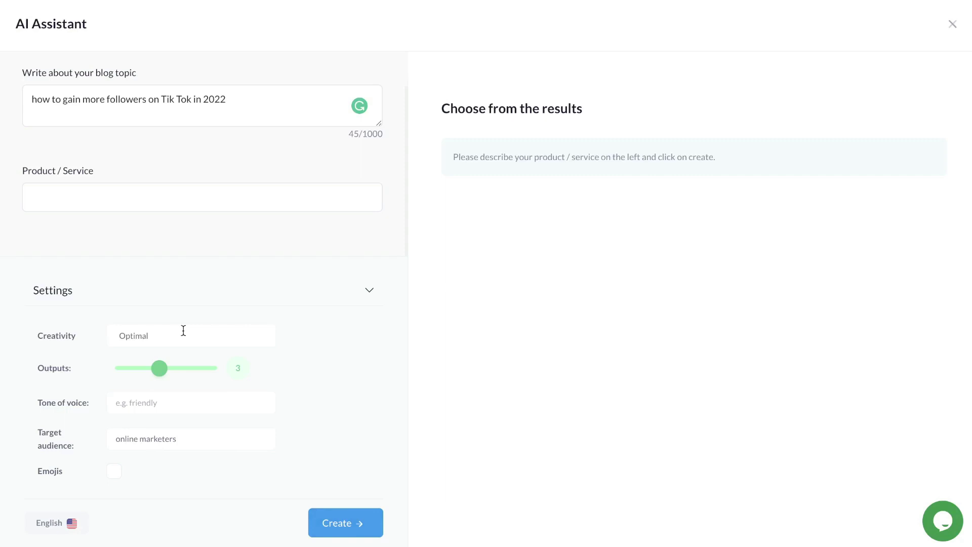
- Generate Blog Intro options and select the first result's paragraph to review it
{"action": "left_click", "coordinate": [319, 522]}
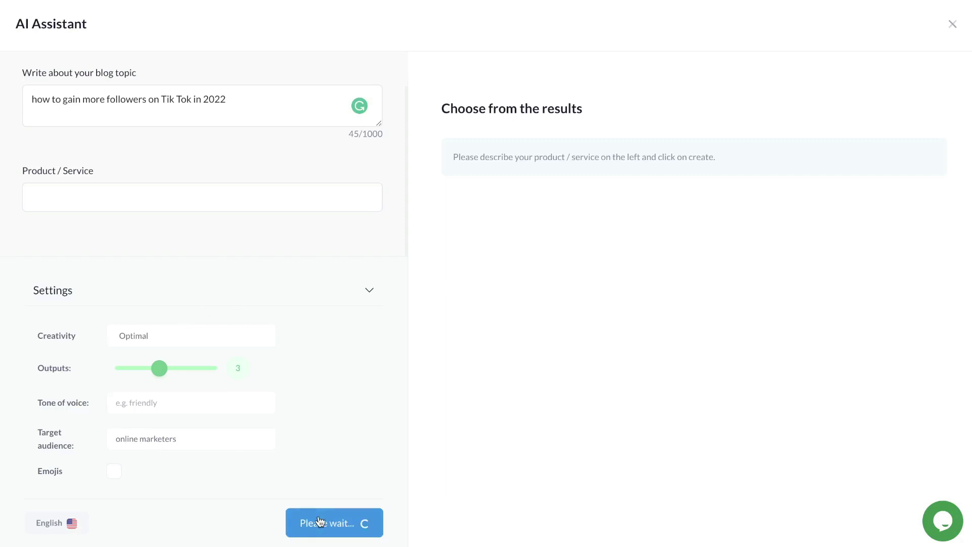
{"action": "triple_click", "coordinate": [577, 223]}
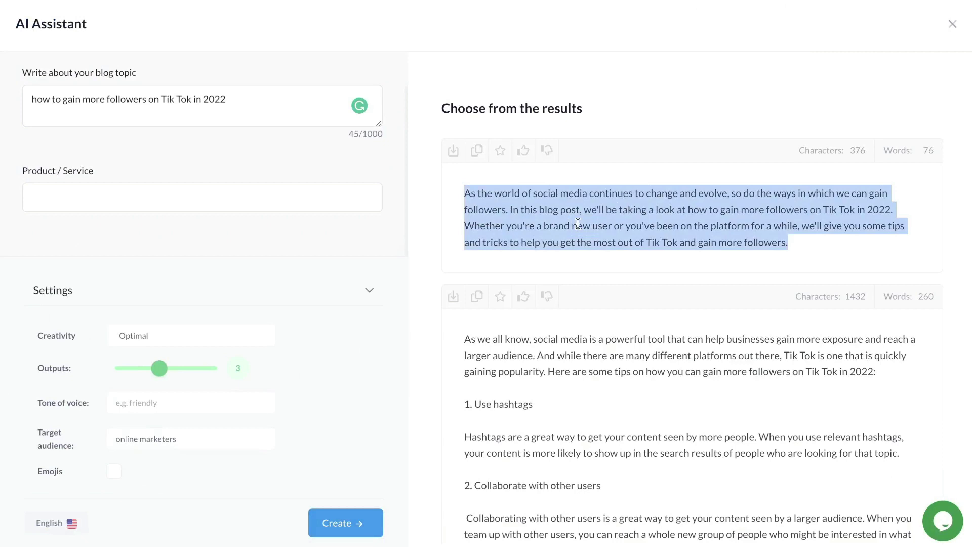
{"action": "scroll", "coordinate": [578, 223], "scroll_direction": "down", "scroll_amount": 1}
{"action": "left_click_drag", "start_coordinate": [464, 169], "coordinate": [604, 207]}
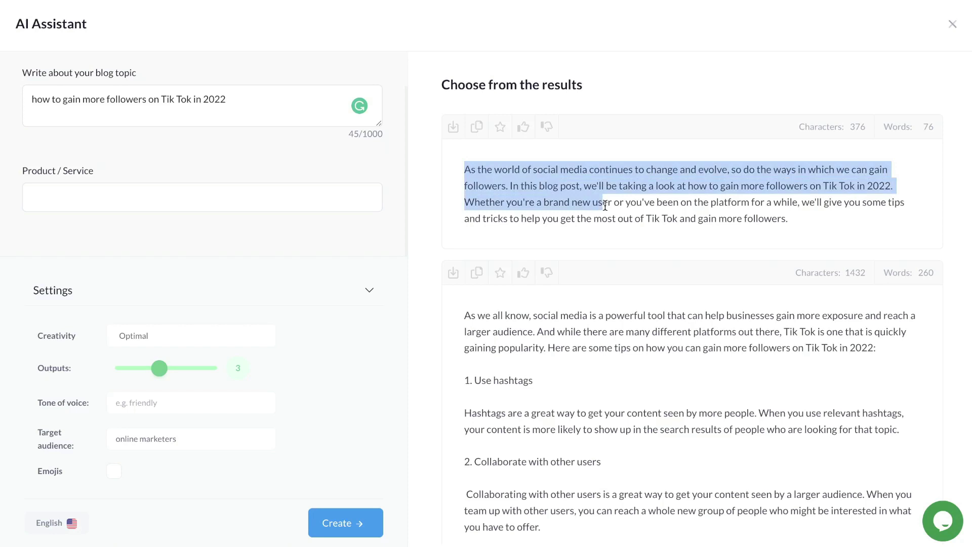
{"action": "left_click", "coordinate": [640, 210]}
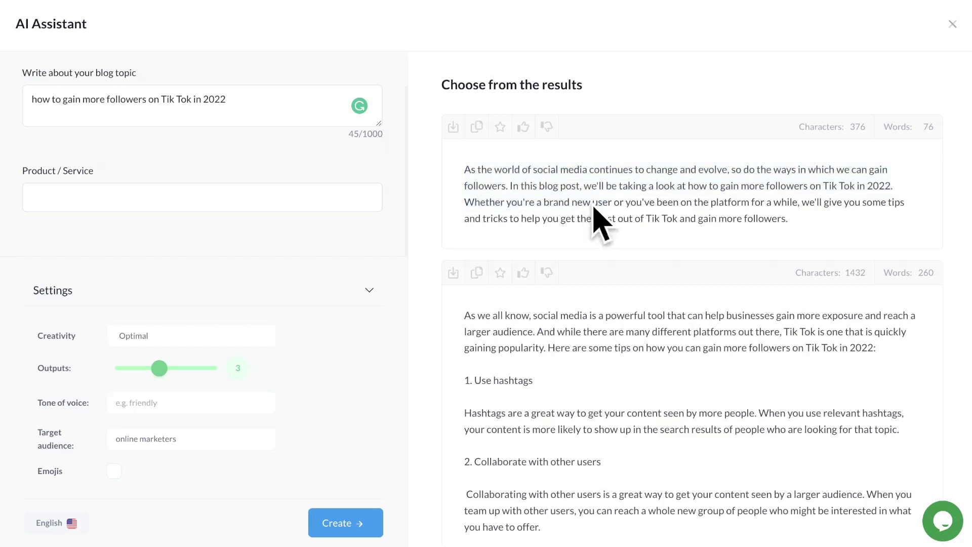
{"action": "scroll", "coordinate": [601, 216], "scroll_direction": "down", "scroll_amount": 2}
{"action": "scroll", "coordinate": [590, 205], "scroll_direction": "down", "scroll_amount": 4}
{"action": "scroll", "coordinate": [590, 203], "scroll_direction": "up", "scroll_amount": 4}
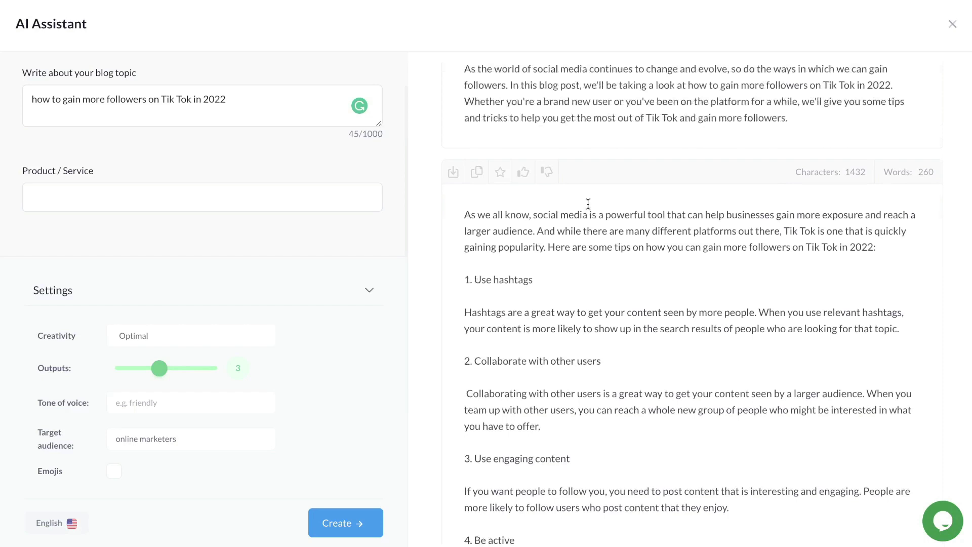
{"action": "scroll", "coordinate": [588, 184], "scroll_direction": "down", "scroll_amount": 5}
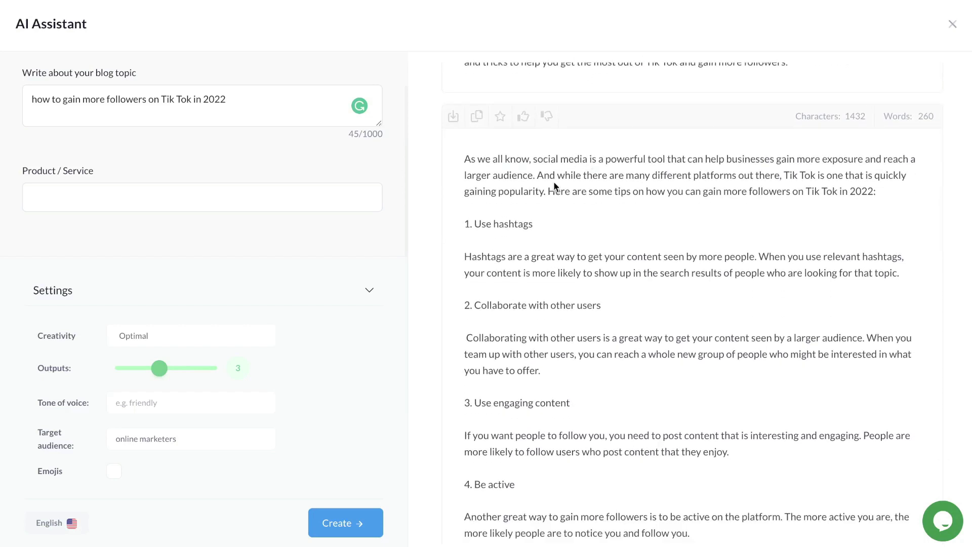
- Review the second and last results, then insert the last intro into the document
{"action": "triple_click", "coordinate": [555, 175]}
{"action": "scroll", "coordinate": [555, 215], "scroll_direction": "down", "scroll_amount": 2}
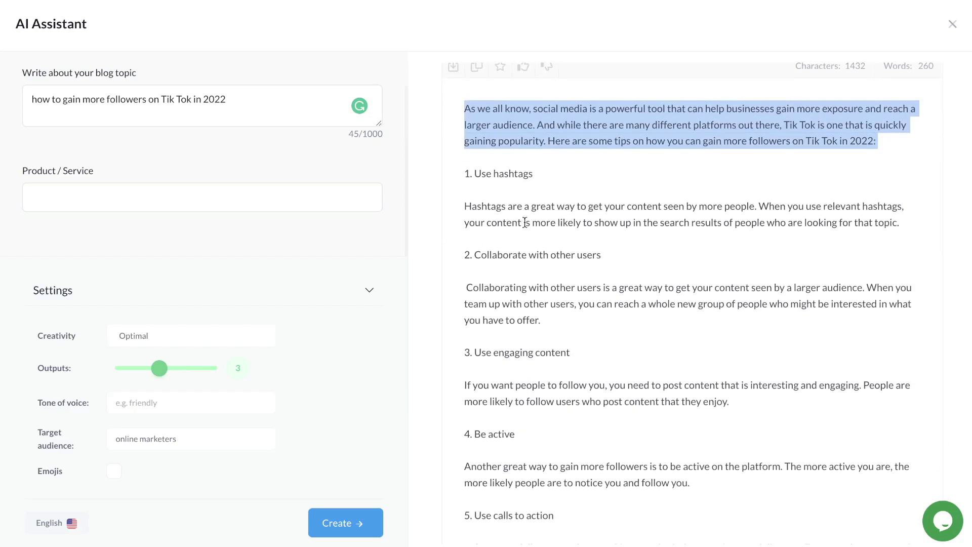
{"action": "scroll", "coordinate": [523, 215], "scroll_direction": "down", "scroll_amount": 2}
{"action": "scroll", "coordinate": [545, 289], "scroll_direction": "down", "scroll_amount": 2}
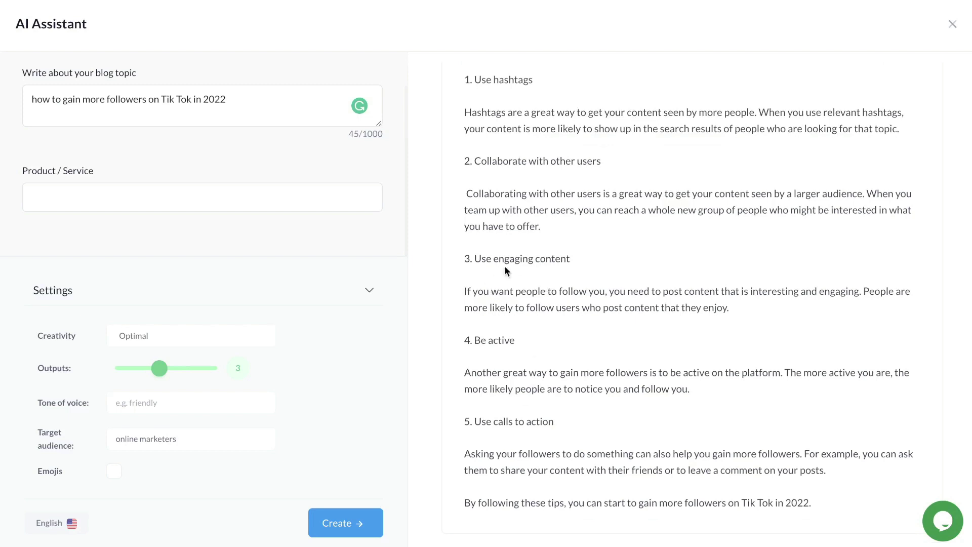
{"action": "scroll", "coordinate": [504, 269], "scroll_direction": "up", "scroll_amount": 2}
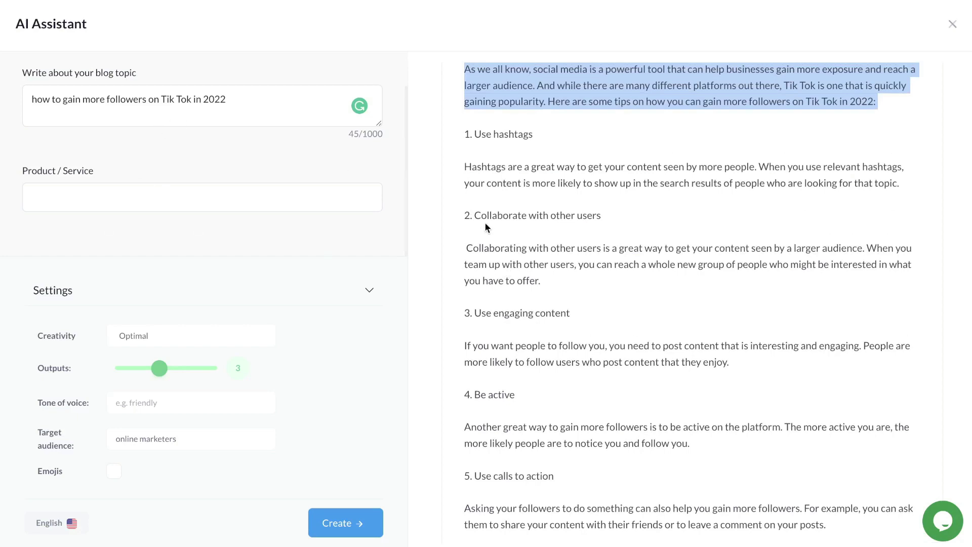
{"action": "scroll", "coordinate": [549, 253], "scroll_direction": "down", "scroll_amount": 7}
{"action": "scroll", "coordinate": [549, 270], "scroll_direction": "up", "scroll_amount": 4}
{"action": "scroll", "coordinate": [548, 271], "scroll_direction": "down", "scroll_amount": 4}
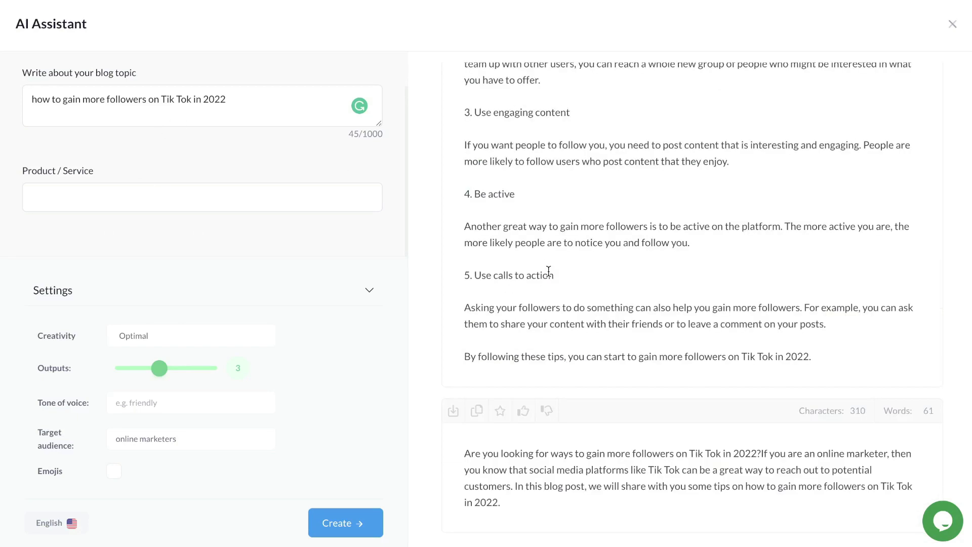
{"action": "double_click", "coordinate": [653, 472]}
{"action": "triple_click", "coordinate": [653, 474]}
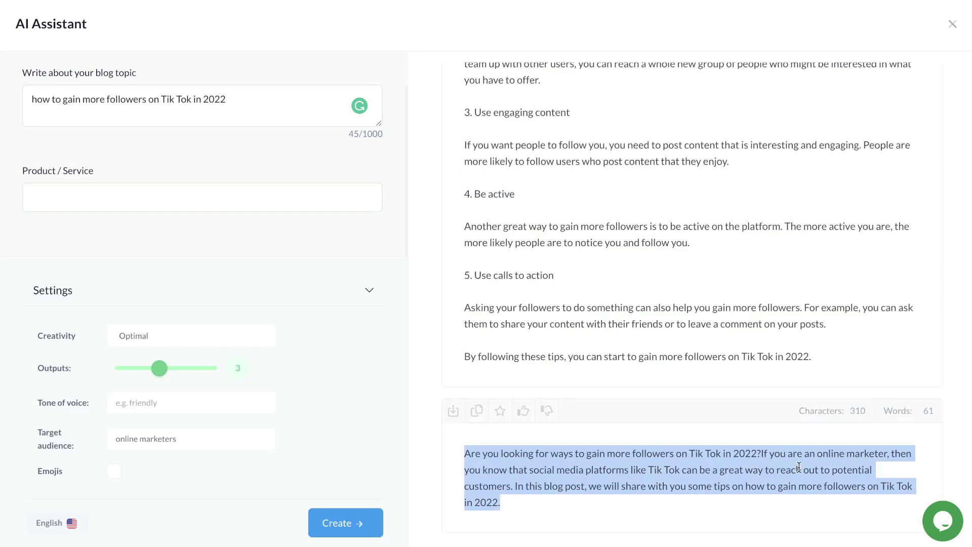
{"action": "left_click", "coordinate": [817, 453]}
{"action": "left_click_drag", "start_coordinate": [817, 454], "coordinate": [887, 453]}
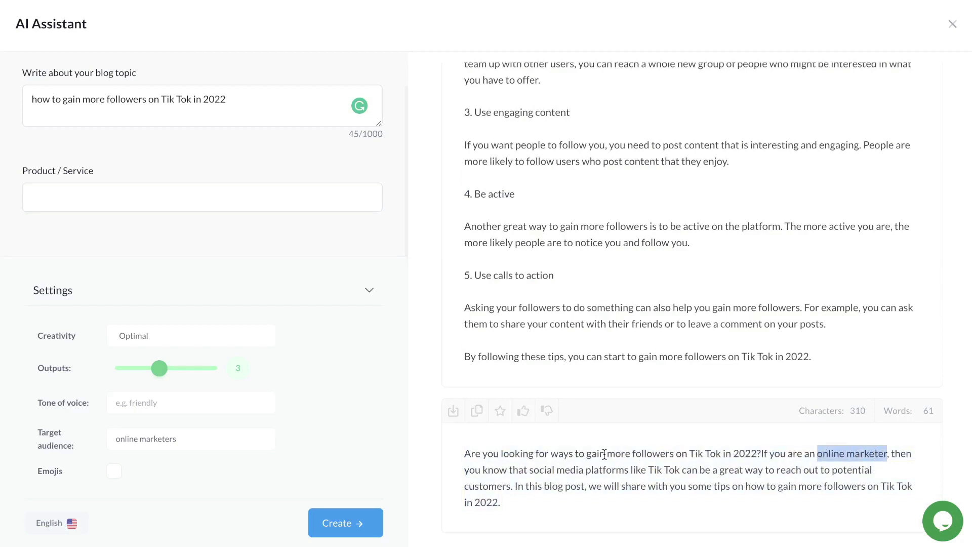
{"action": "left_click", "coordinate": [453, 410]}
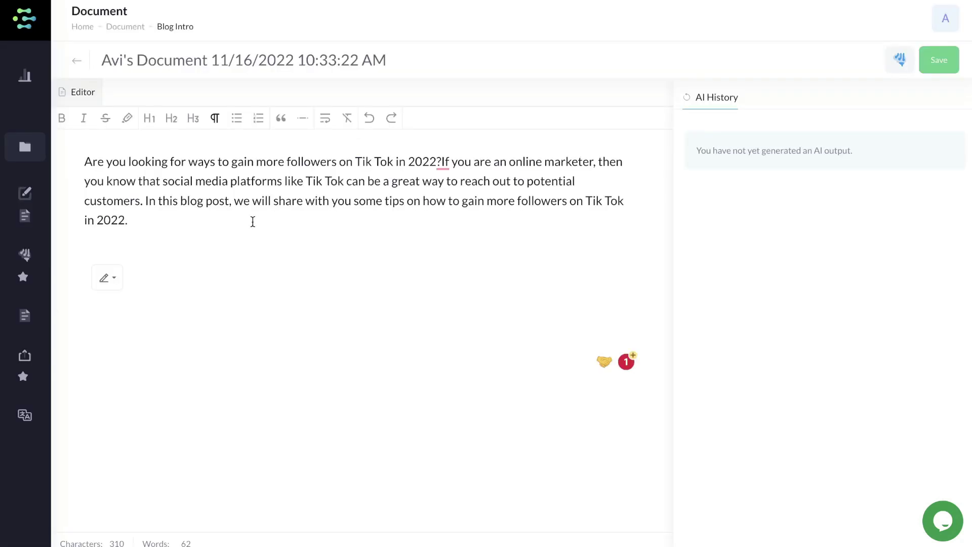
- Reopen and close the AI Assistant twice, ending on the document with the Tik Tok intro
{"action": "left_click", "coordinate": [899, 59]}
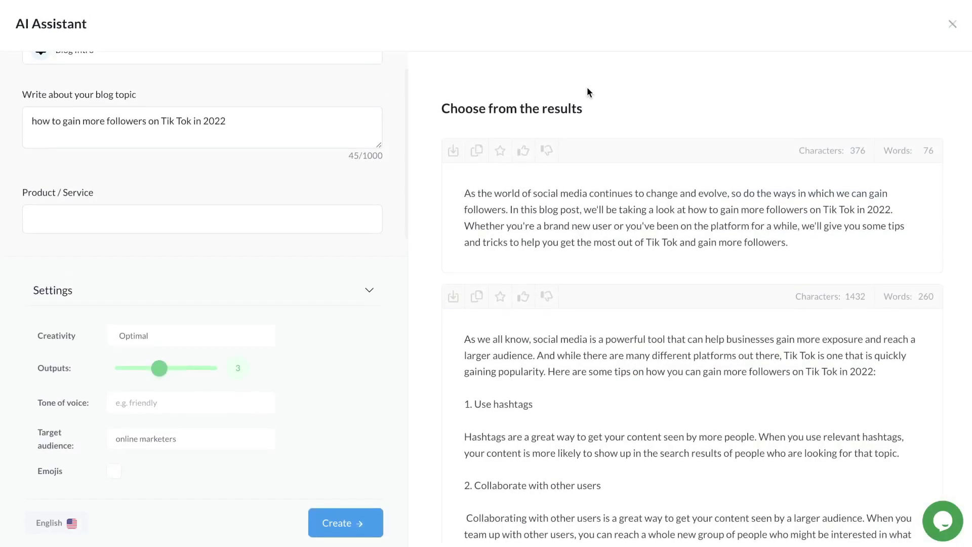
{"action": "scroll", "coordinate": [249, 99], "scroll_direction": "up", "scroll_amount": 2}
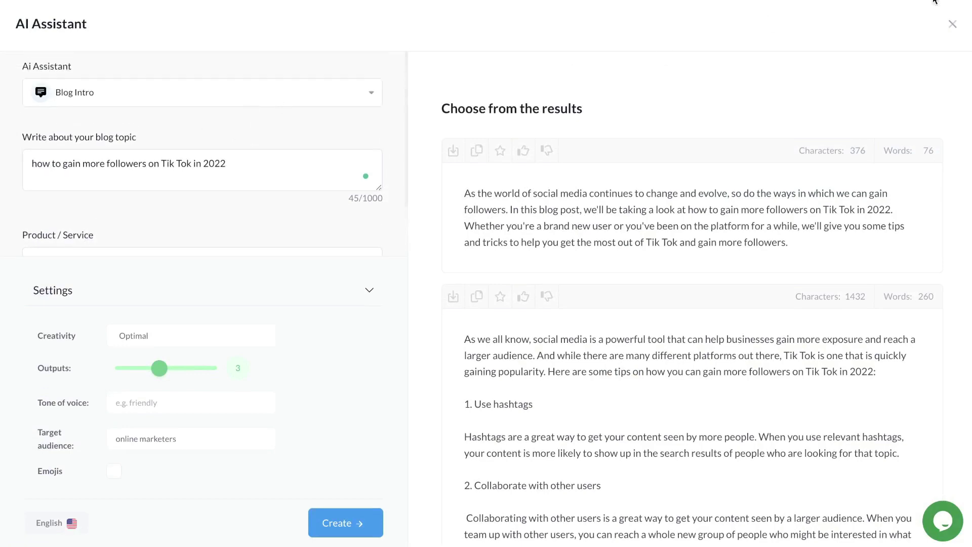
{"action": "left_click", "coordinate": [952, 24]}
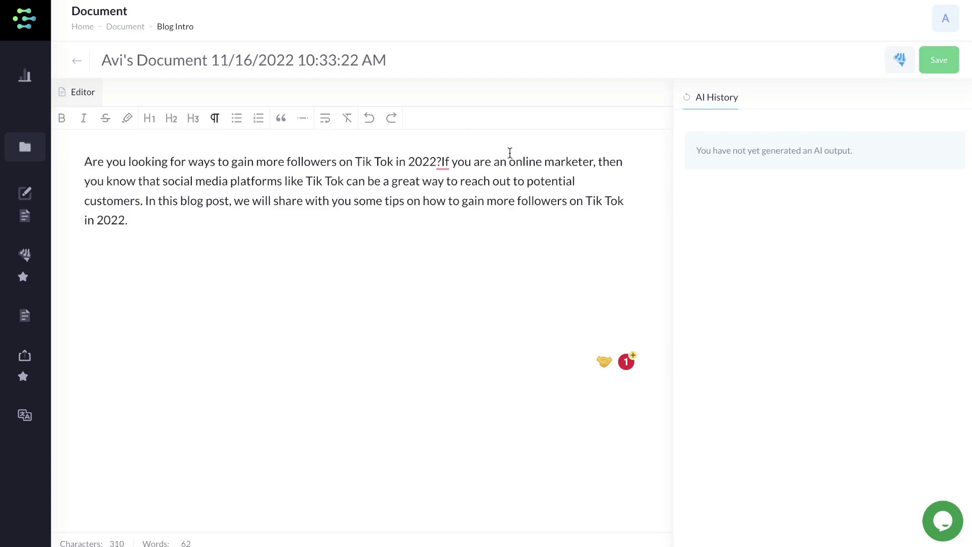
{"action": "left_click", "coordinate": [890, 62]}
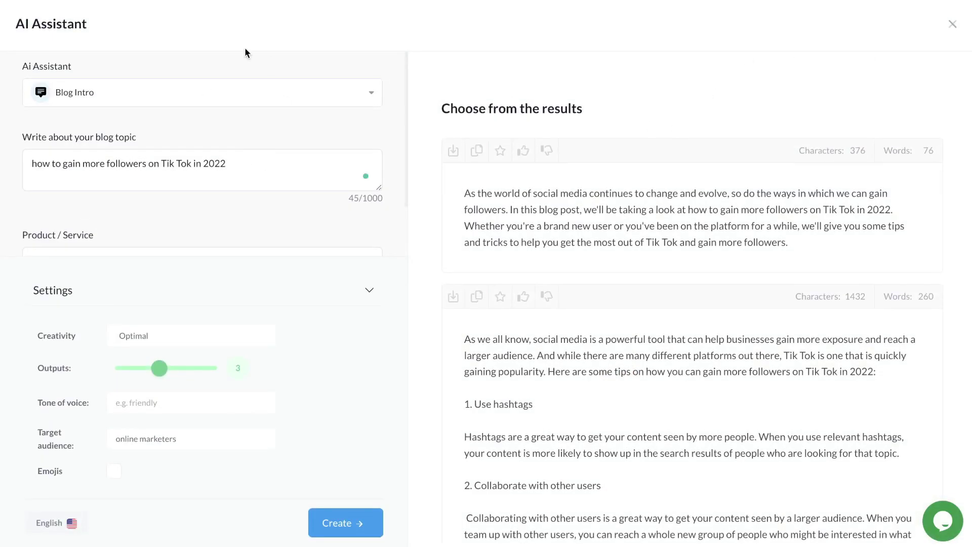
{"action": "left_click", "coordinate": [952, 24]}
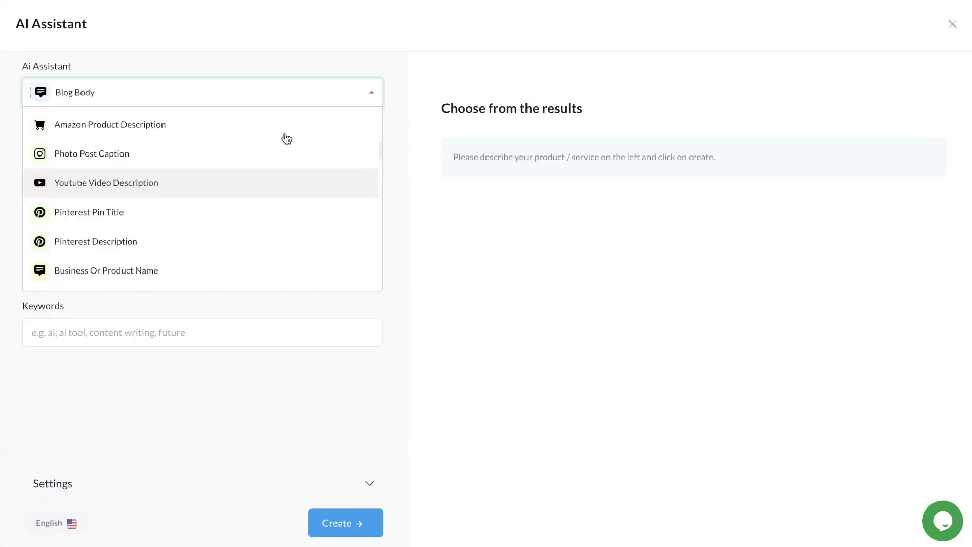
- Scroll through the AI Assistant's template list to browse the available writing tools
{"action": "scroll", "coordinate": [282, 139], "scroll_direction": "up", "scroll_amount": 10}
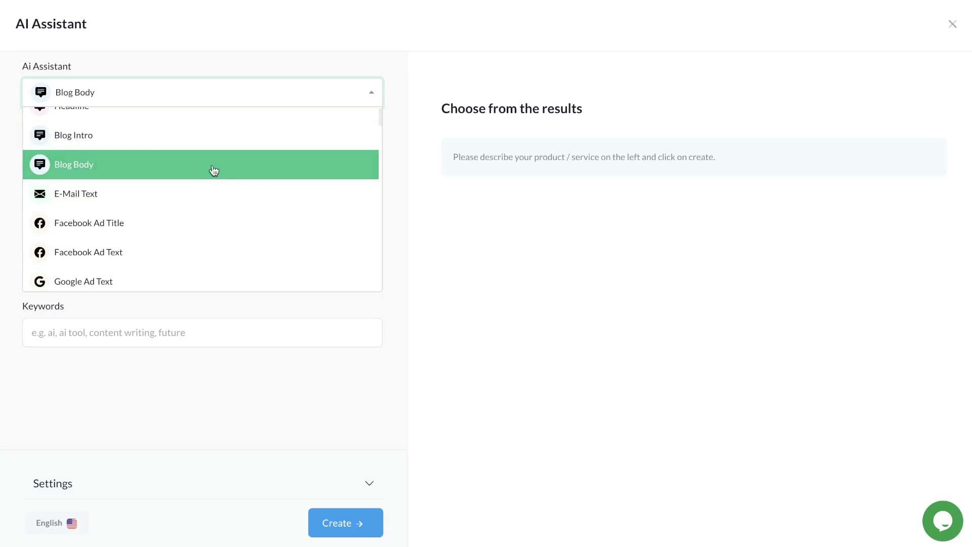
{"action": "scroll", "coordinate": [221, 173], "scroll_direction": "down", "scroll_amount": 1}
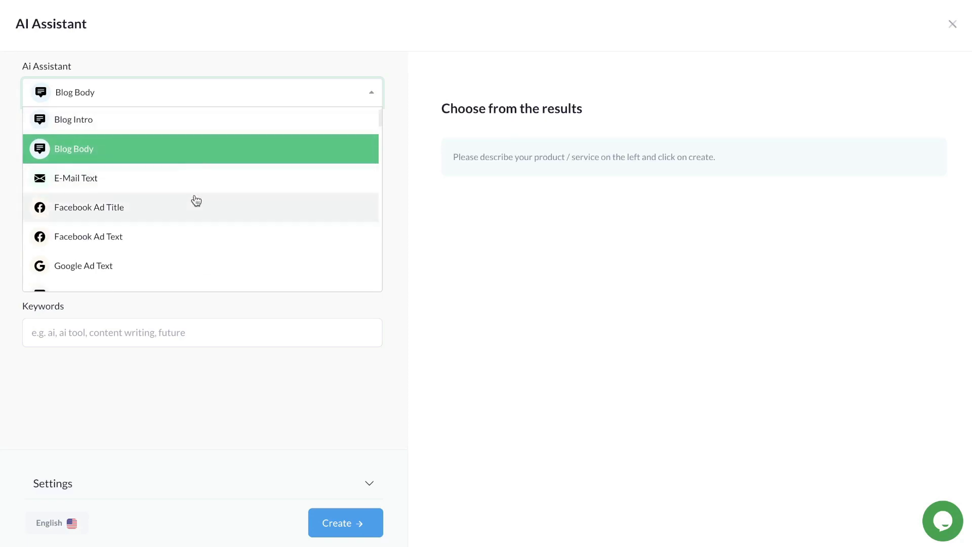
{"action": "scroll", "coordinate": [196, 201], "scroll_direction": "down", "scroll_amount": 3}
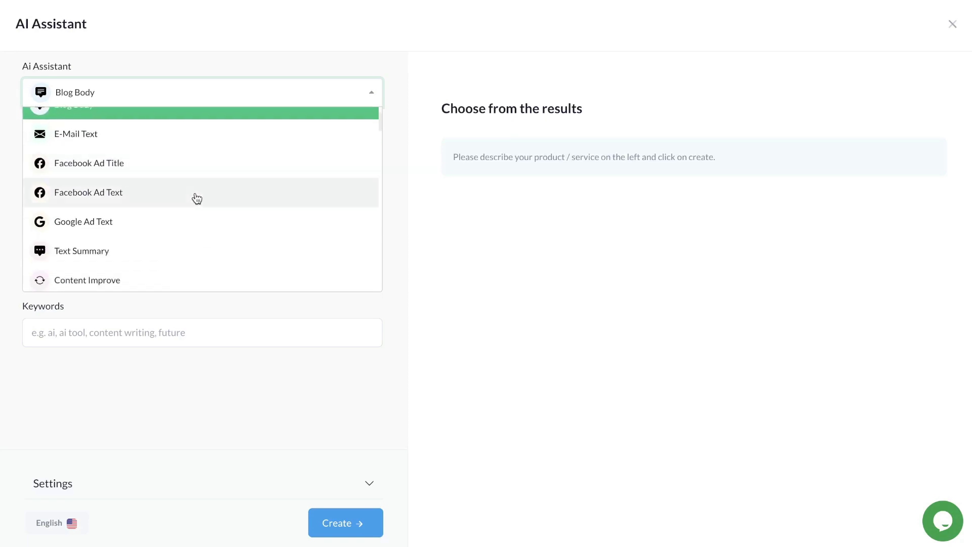
{"action": "scroll", "coordinate": [196, 199], "scroll_direction": "down", "scroll_amount": 13}
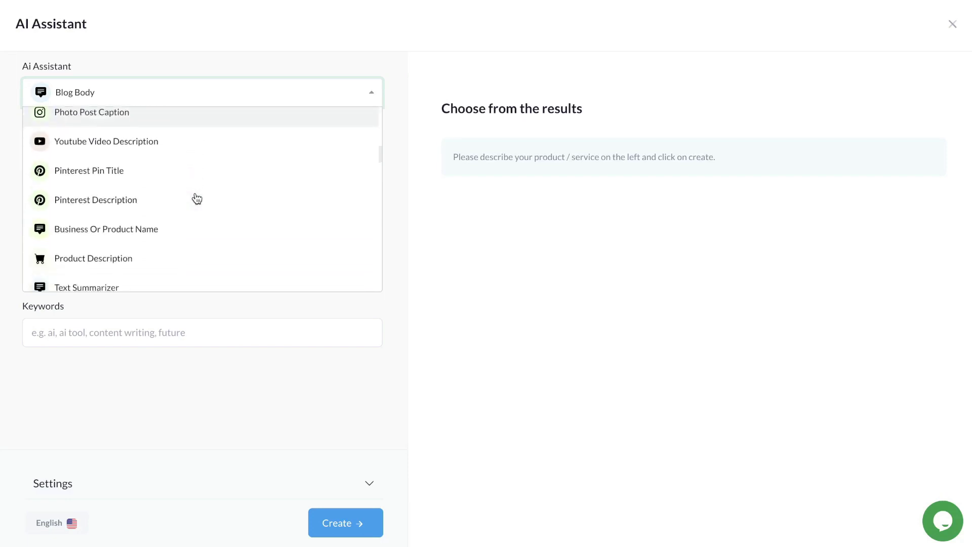
{"action": "scroll", "coordinate": [197, 199], "scroll_direction": "down", "scroll_amount": 4}
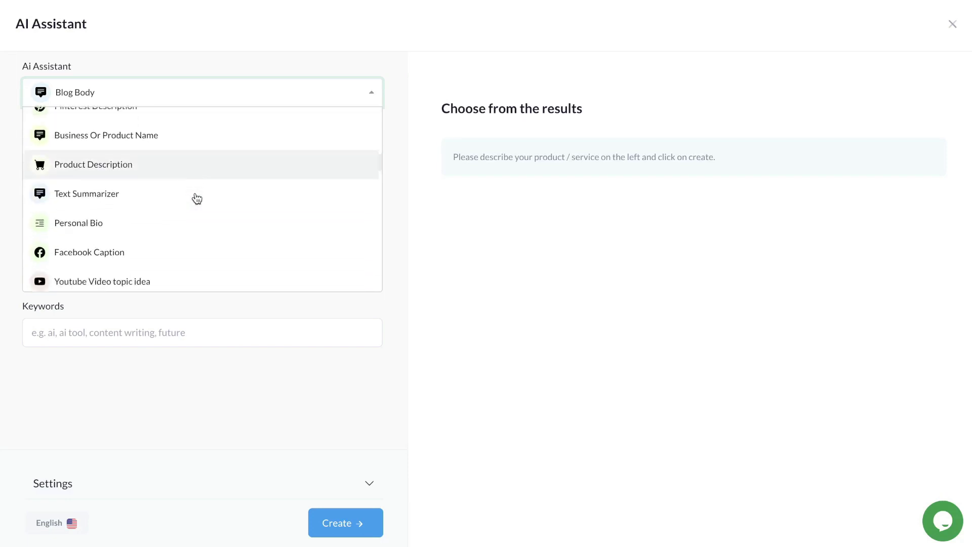
{"action": "scroll", "coordinate": [196, 199], "scroll_direction": "down", "scroll_amount": 5}
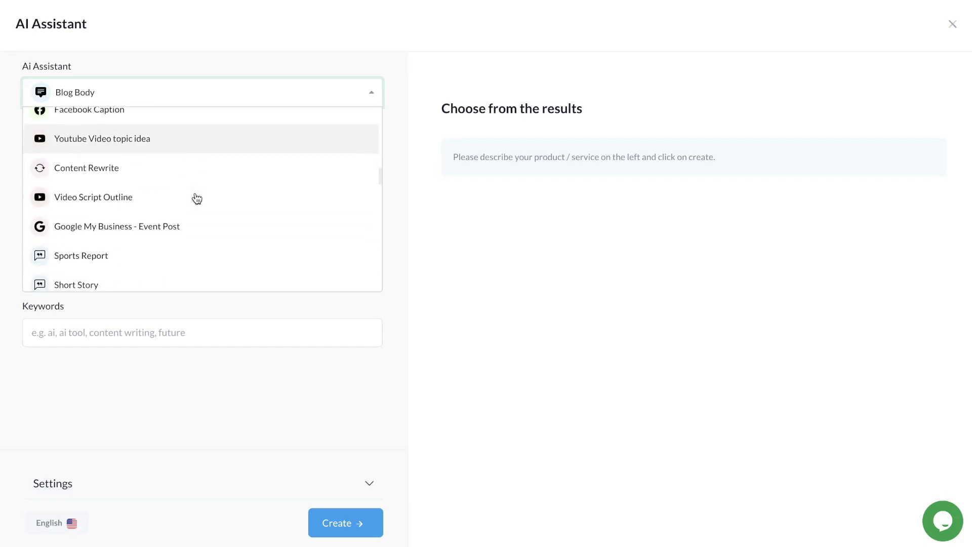
{"action": "scroll", "coordinate": [197, 198], "scroll_direction": "down", "scroll_amount": 4}
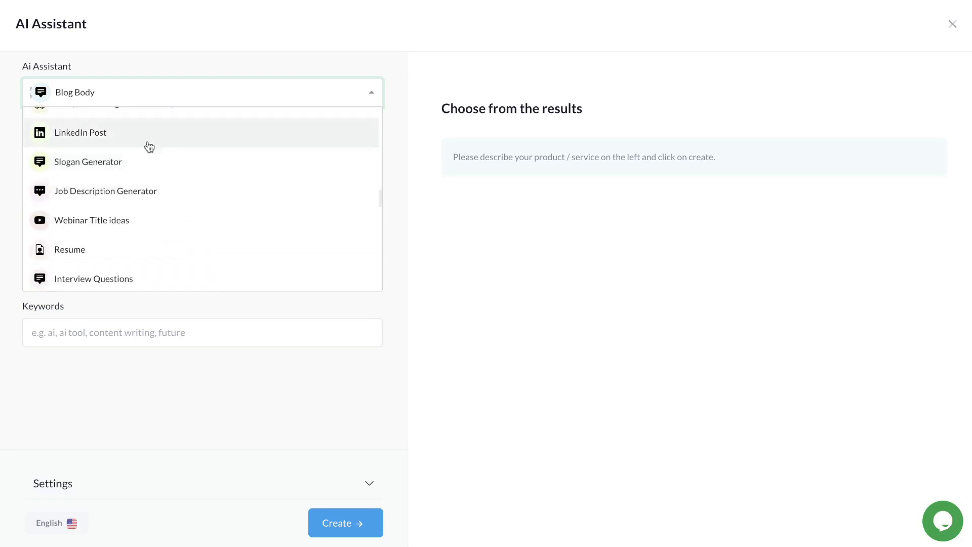
{"action": "scroll", "coordinate": [166, 137], "scroll_direction": "down", "scroll_amount": 8}
{"action": "scroll", "coordinate": [166, 137], "scroll_direction": "up", "scroll_amount": 15}
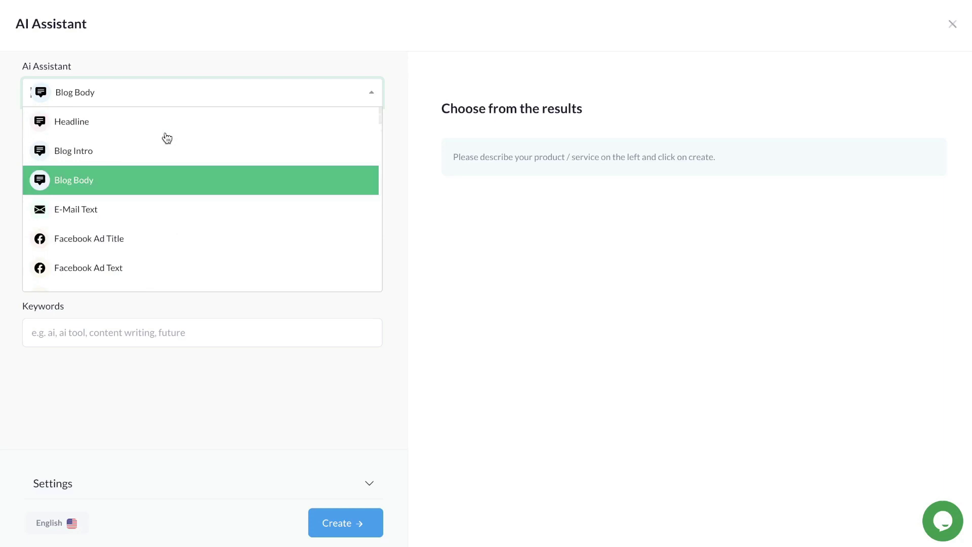
{"action": "scroll", "coordinate": [197, 125], "scroll_direction": "down", "scroll_amount": 2}
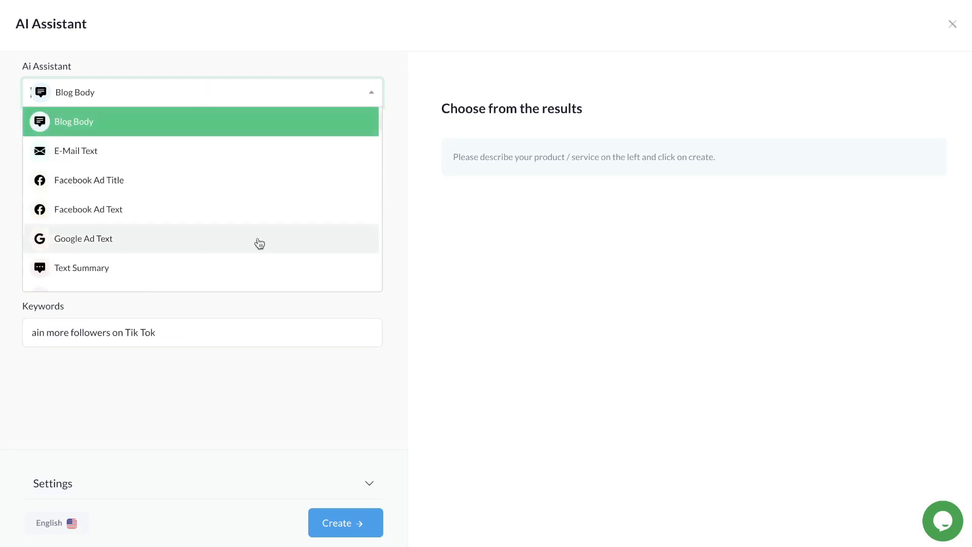
- Generate Blog Body drafts about gaining TikTok followers and scroll through the numbered-tip results
{"action": "left_click", "coordinate": [410, 167]}
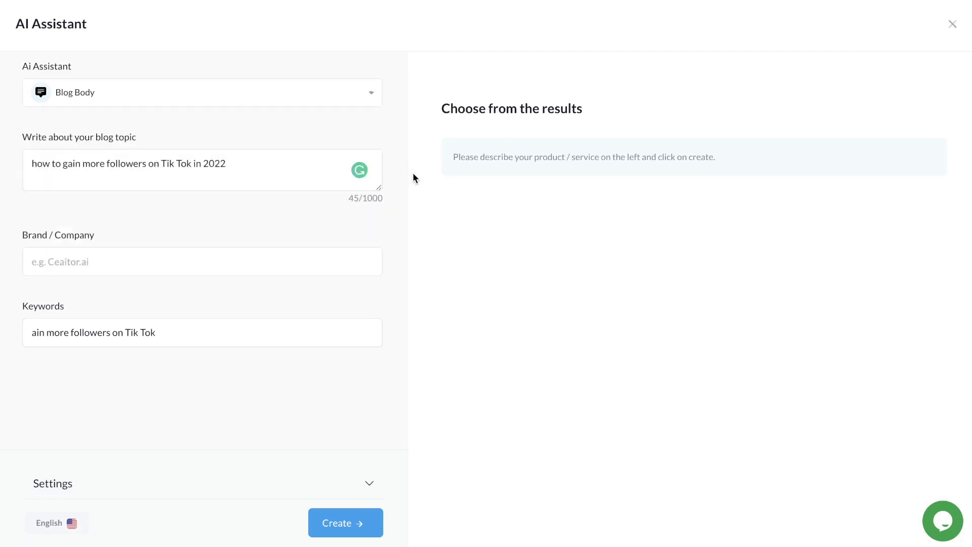
{"action": "left_click", "coordinate": [361, 524]}
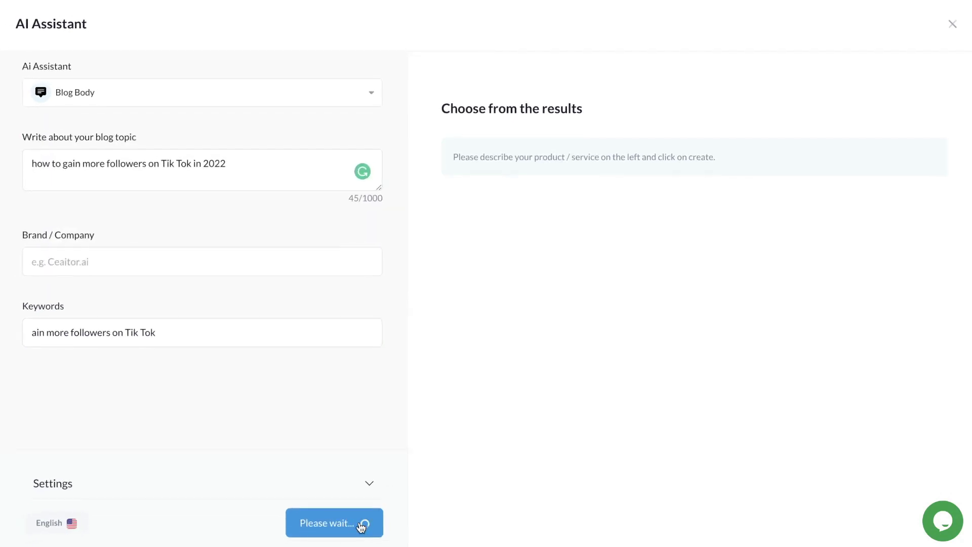
{"action": "scroll", "coordinate": [530, 289], "scroll_direction": "down", "scroll_amount": 3}
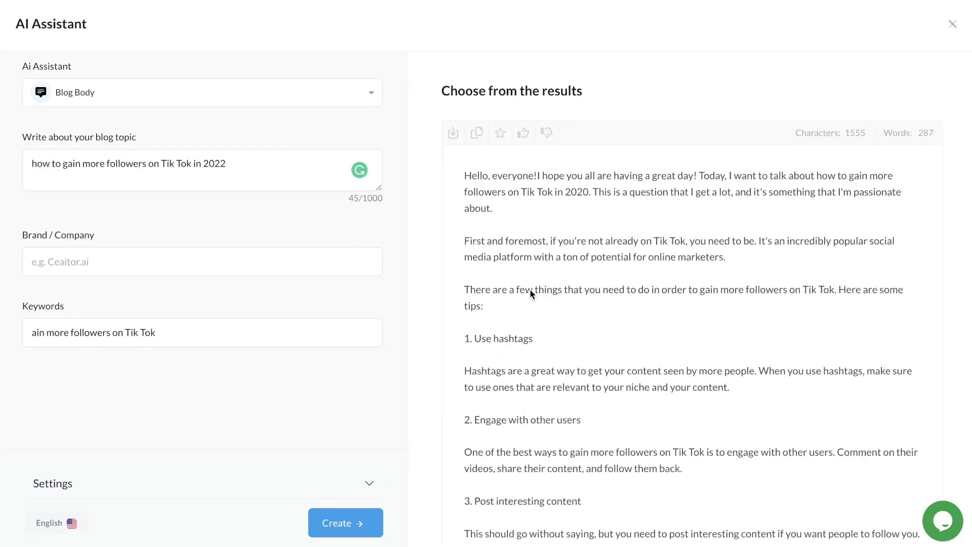
{"action": "scroll", "coordinate": [530, 289], "scroll_direction": "down", "scroll_amount": 1}
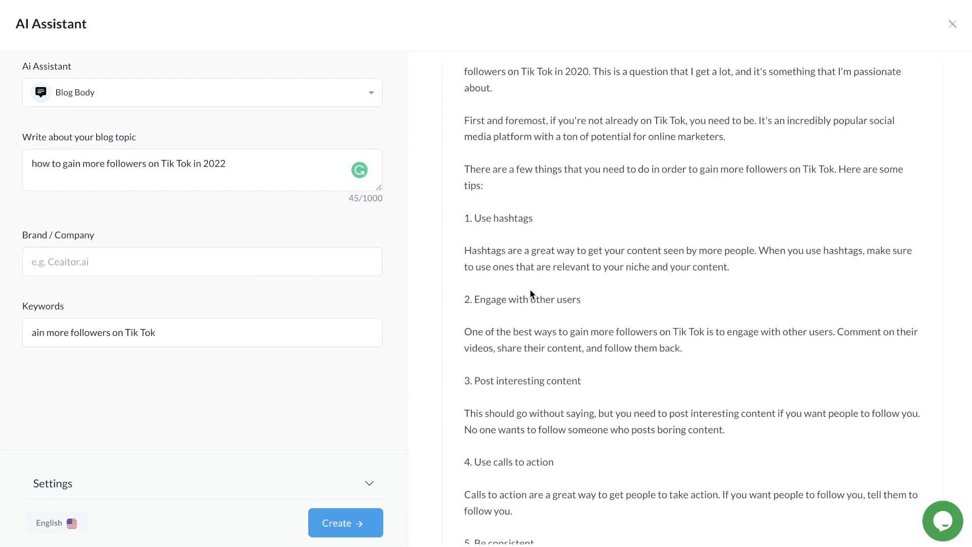
{"action": "scroll", "coordinate": [529, 288], "scroll_direction": "down", "scroll_amount": 5}
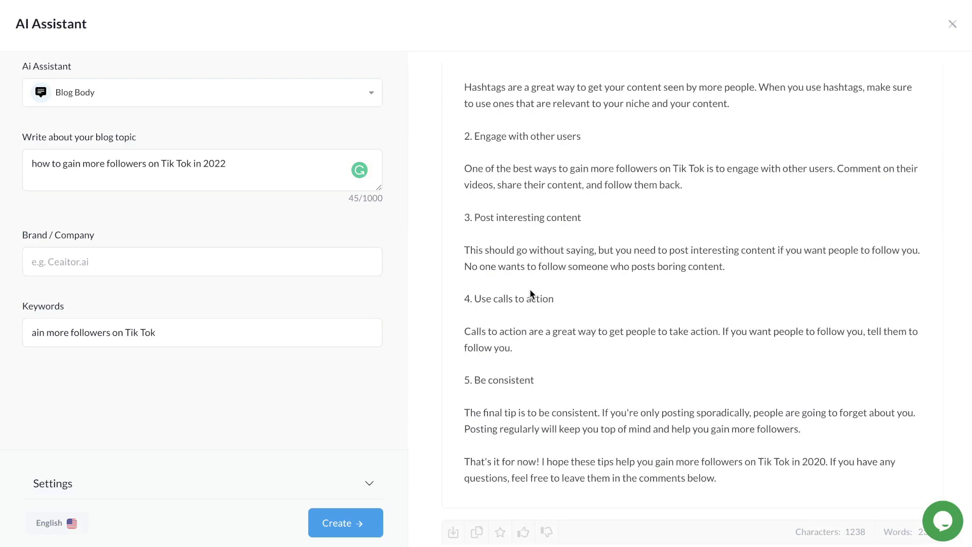
{"action": "scroll", "coordinate": [529, 288], "scroll_direction": "down", "scroll_amount": 12}
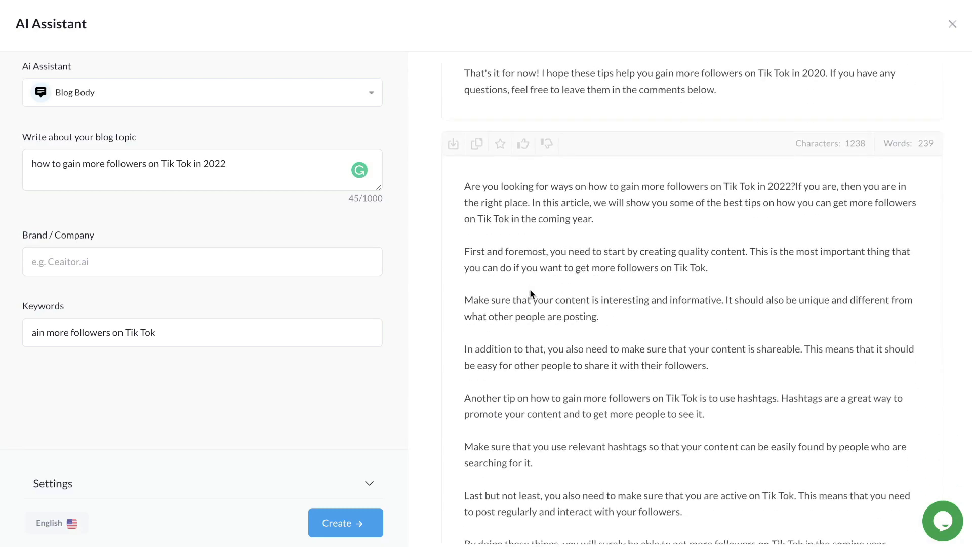
{"action": "scroll", "coordinate": [530, 289], "scroll_direction": "down", "scroll_amount": 2}
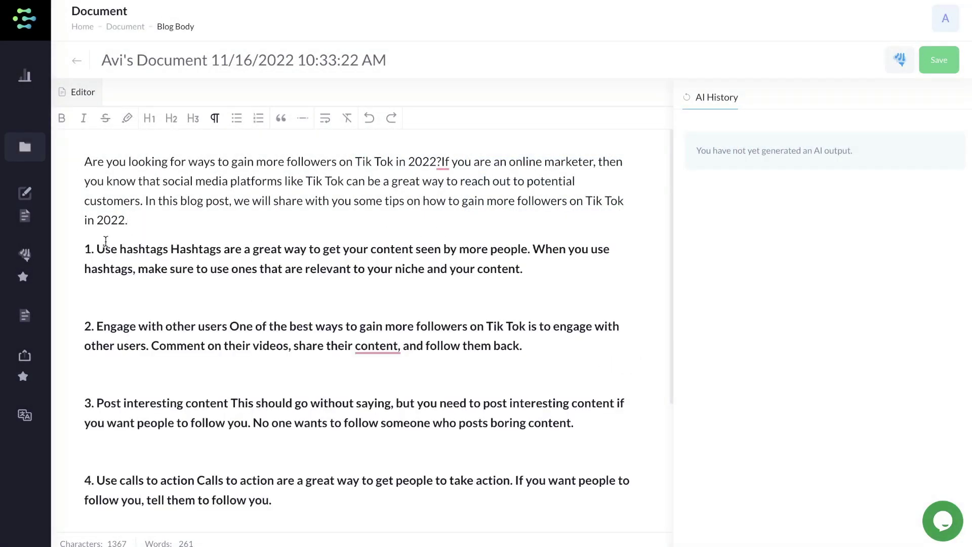
- Expand tip 1 with the AI rewrite, then select the resulting hashtag paragraphs for editing
{"action": "left_click_drag", "start_coordinate": [97, 248], "coordinate": [402, 293]}
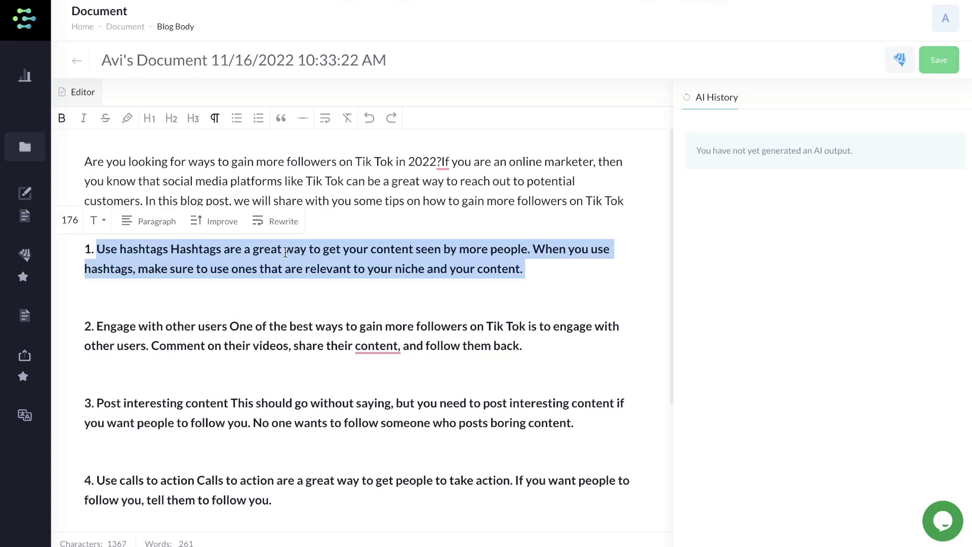
{"action": "scroll", "coordinate": [354, 460], "scroll_direction": "down", "scroll_amount": 2}
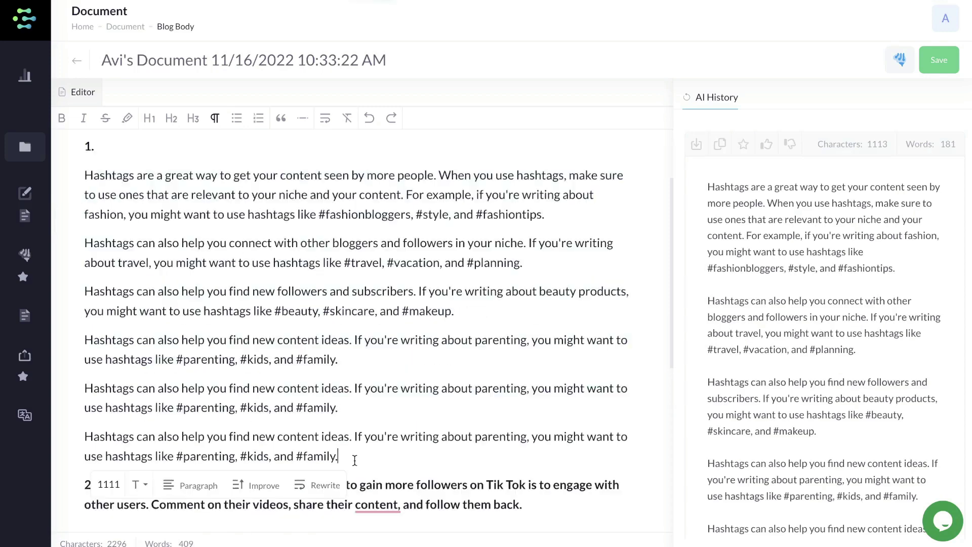
{"action": "left_click_drag", "start_coordinate": [354, 460], "coordinate": [83, 181]}
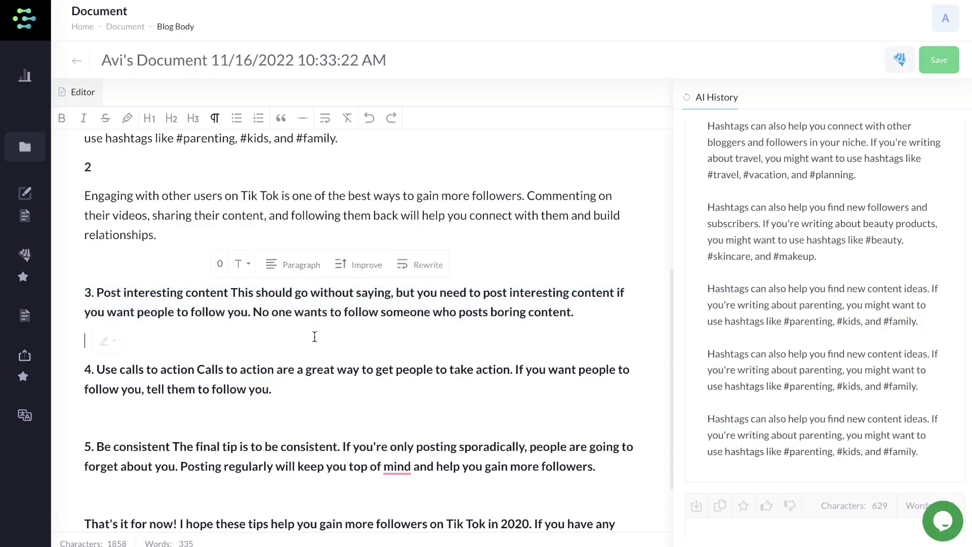
- Trim tip 1 to three parenting-themed hashtag paragraphs, reaching 600 words
{"action": "mouse_move", "coordinate": [65, 202]}
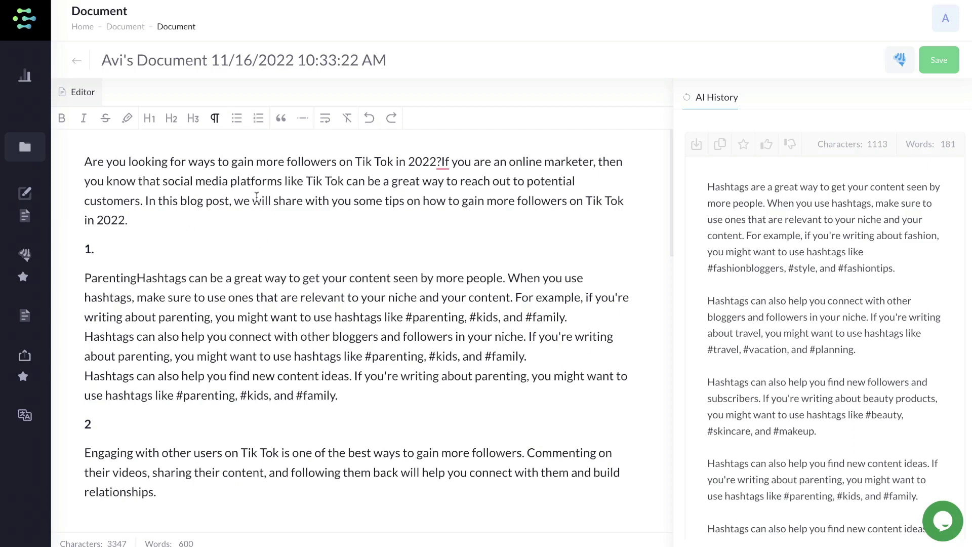
{"action": "mouse_move", "coordinate": [90, 248]}
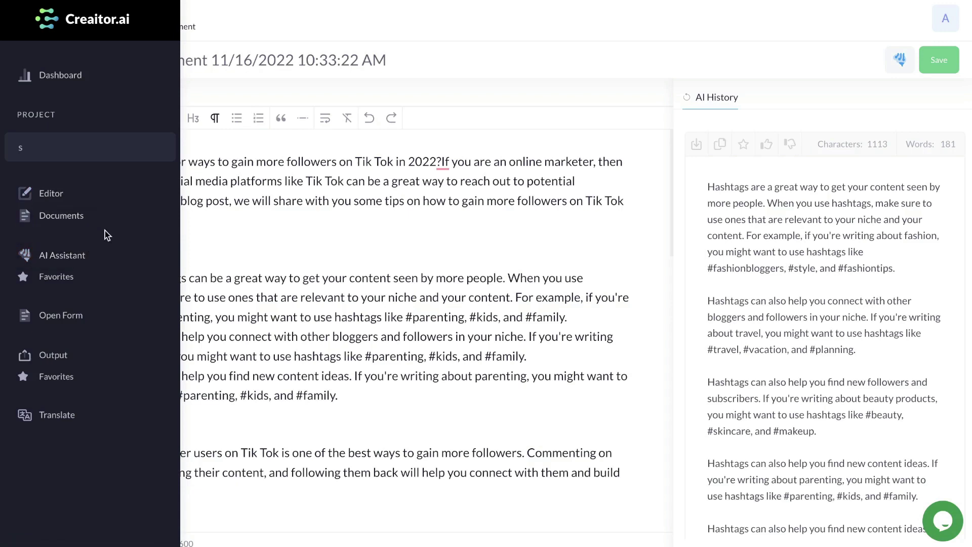
- Open the Translate page and place the cursor in its empty Text to translate box
{"action": "left_click", "coordinate": [75, 423]}
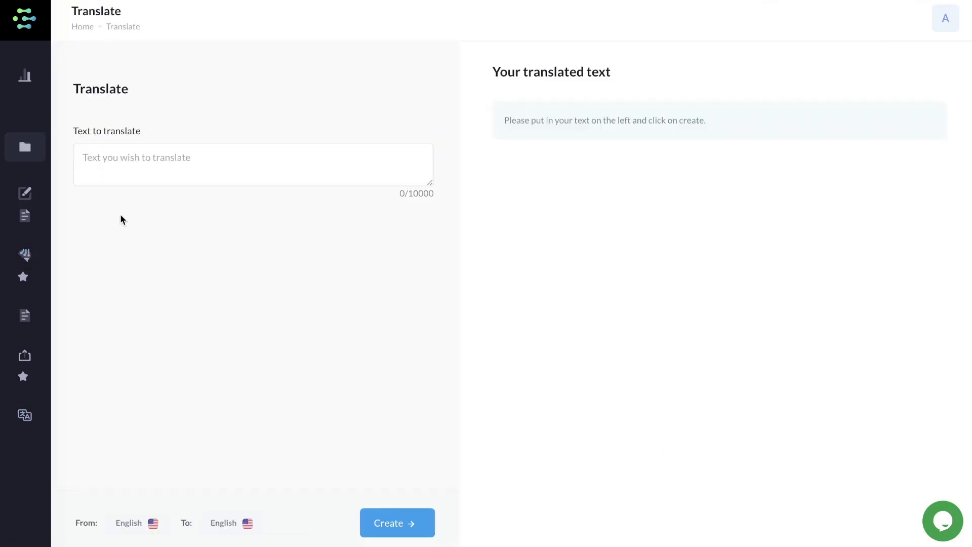
{"action": "left_click", "coordinate": [143, 159]}
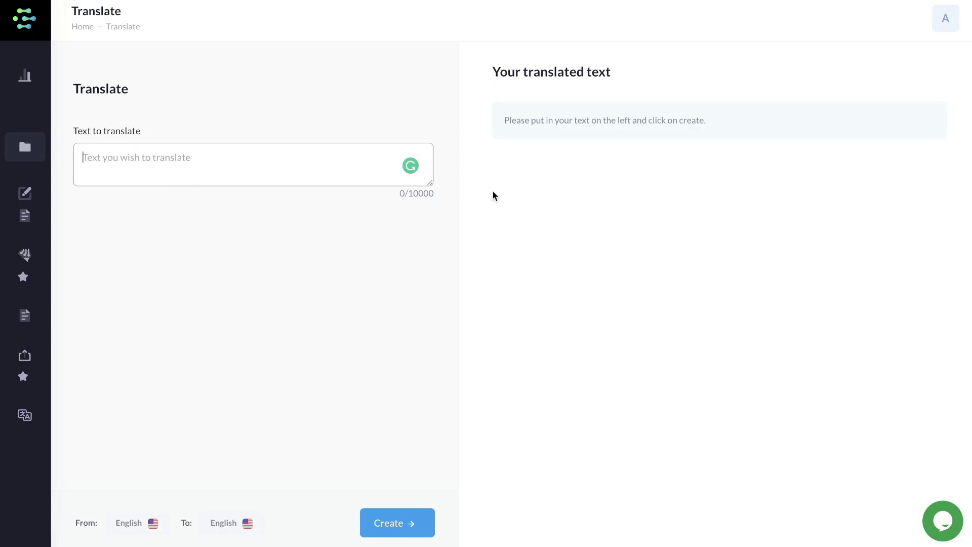
{"action": "mouse_move", "coordinate": [29, 350]}
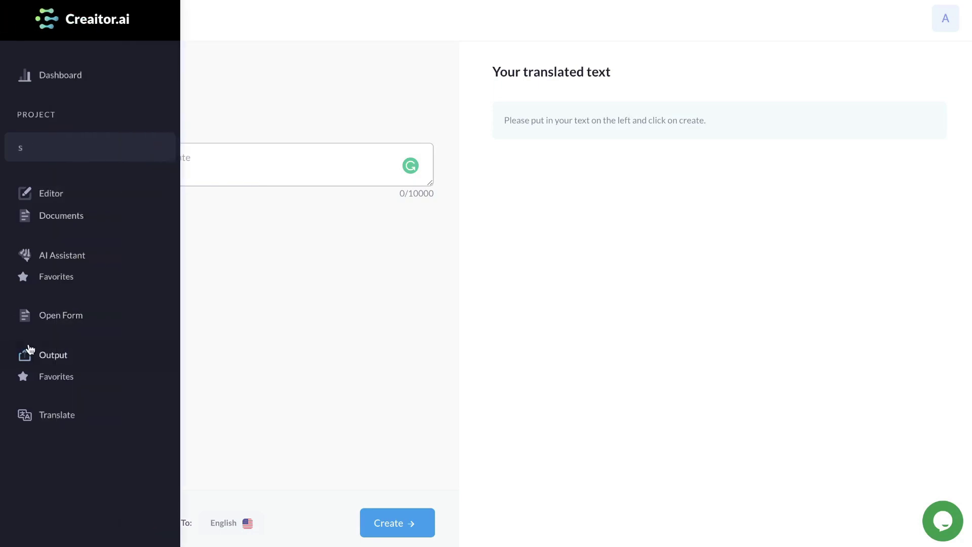